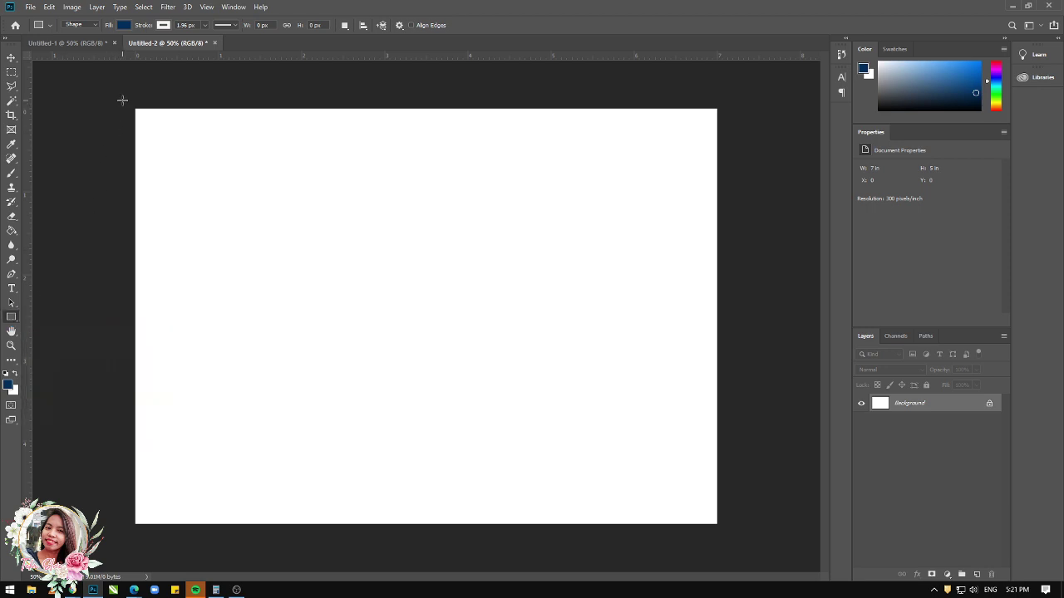
Step: Draw a dark blue rectangle of about 2170 × 1560 px that covers the whole canvas
left_click_drag(122, 99, 723, 531)
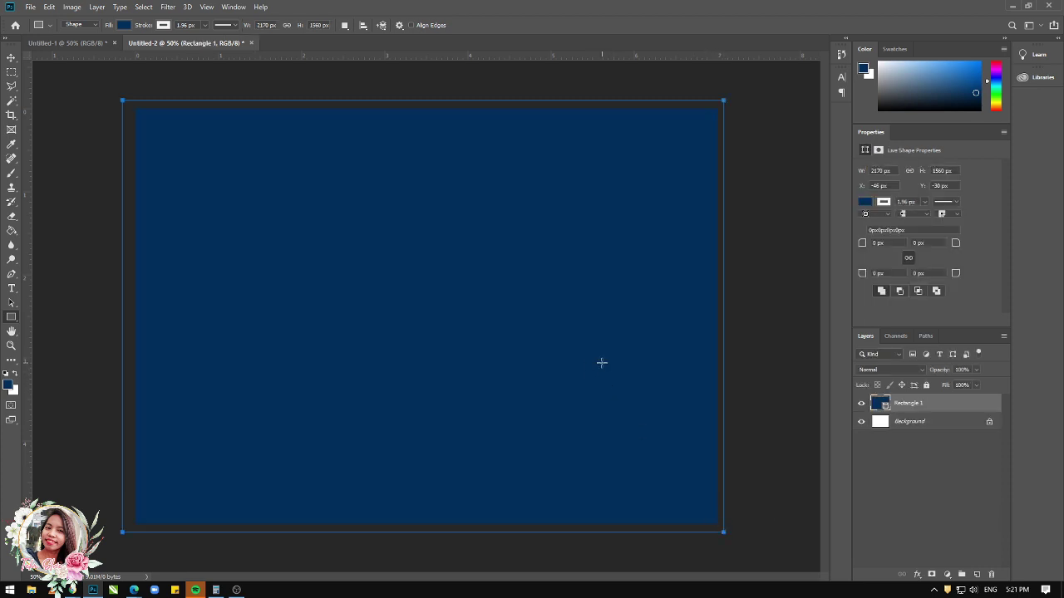
left_click(12, 58)
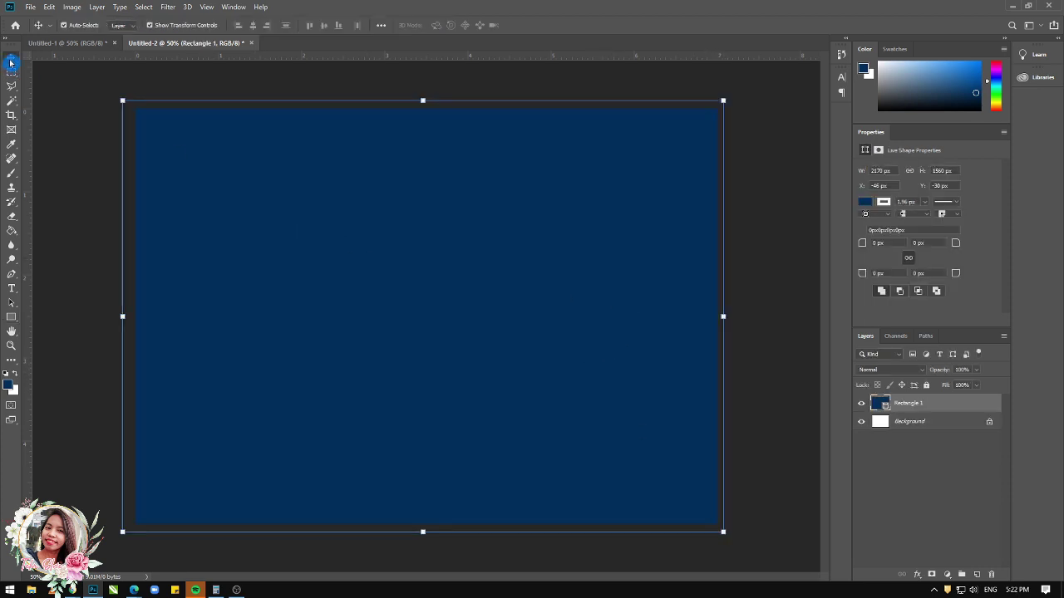
left_click(781, 270)
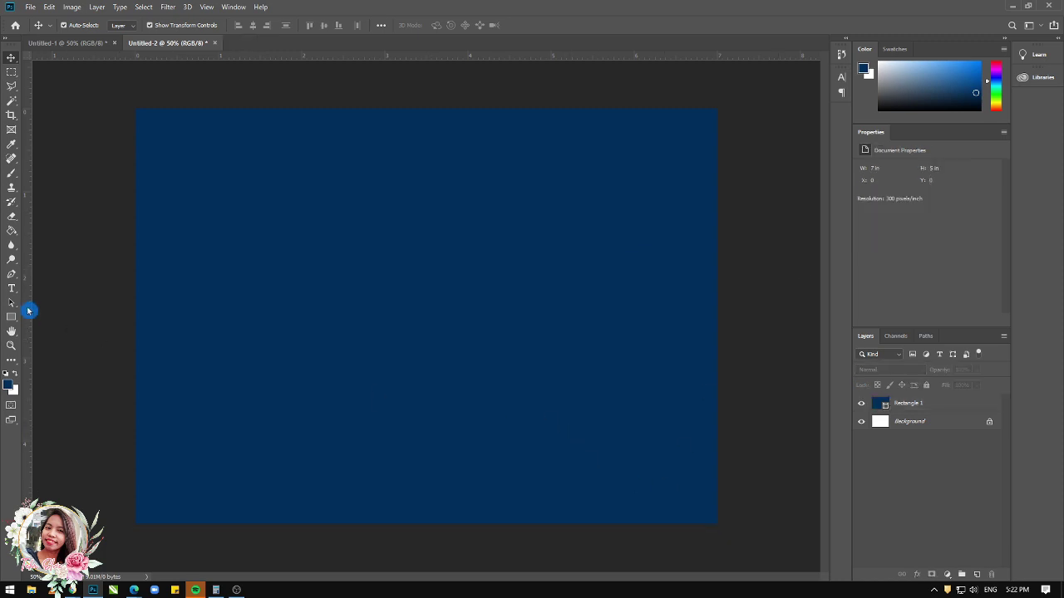
Step: Rasterize the blue rectangle's layer and deselect it
left_click(946, 406)
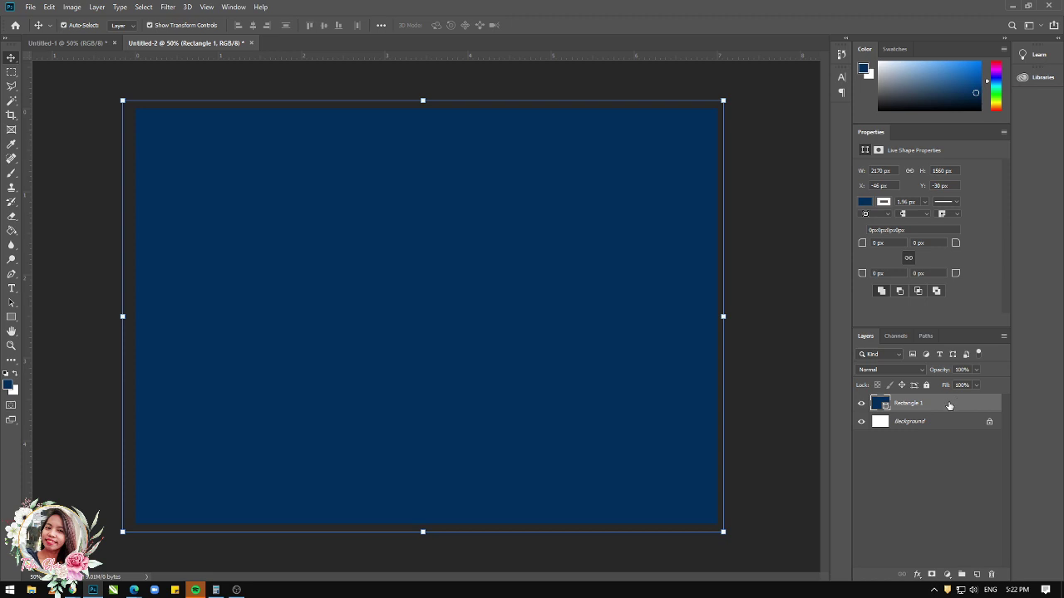
right_click(950, 406)
left_click(860, 286)
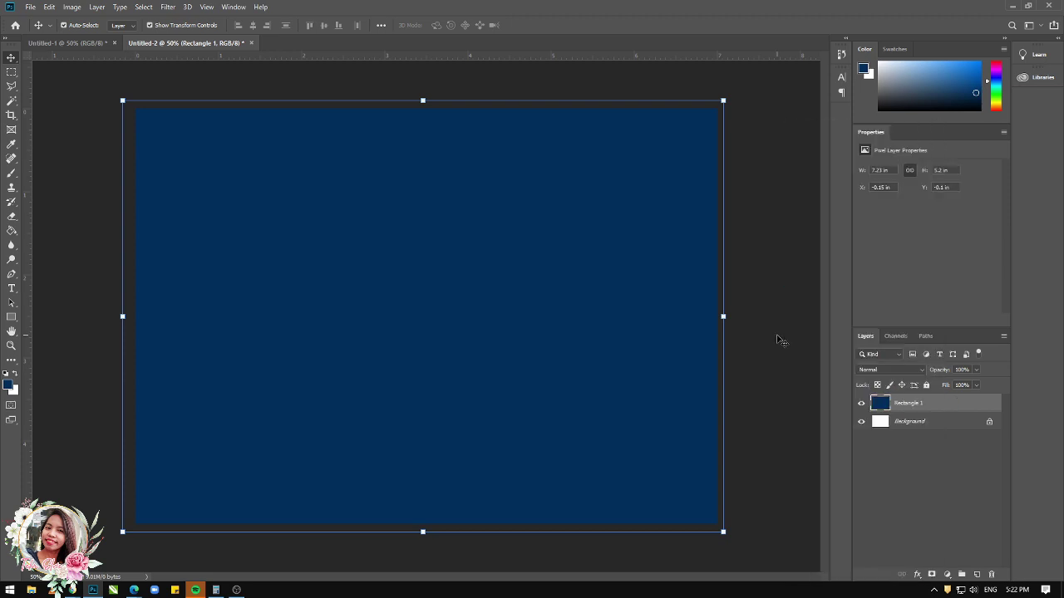
left_click(773, 339)
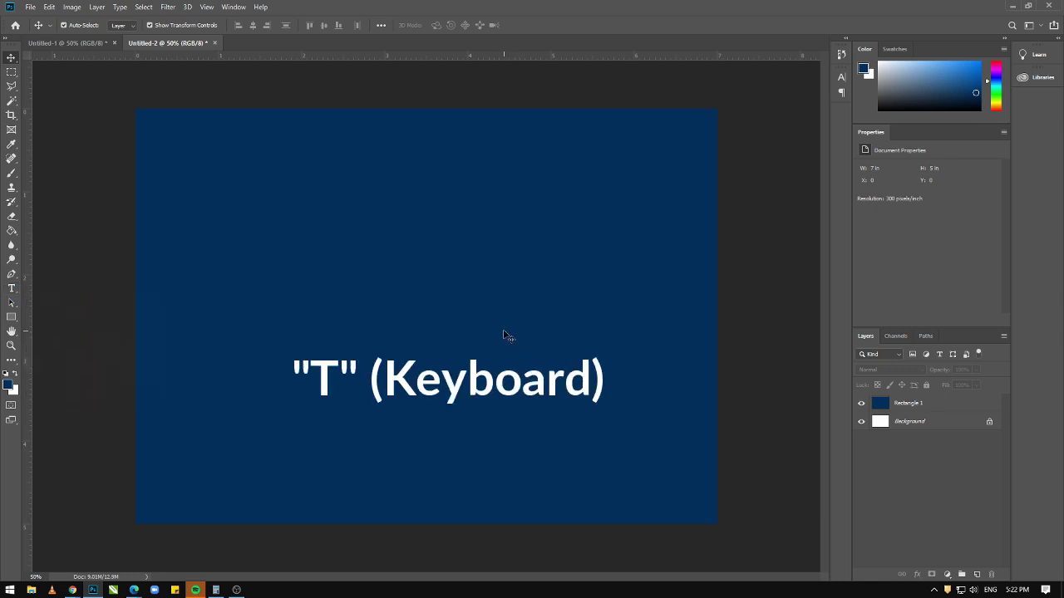
Step: Start a horizontal text line near the canvas's upper left corner and set its color to pale yellow #eef192
key("t")
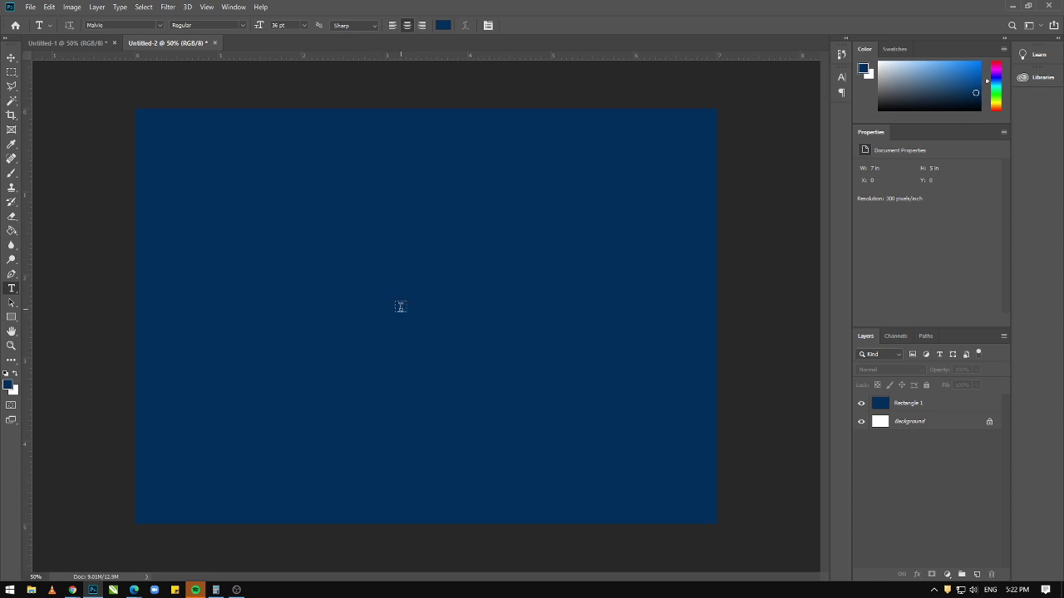
left_click(200, 158)
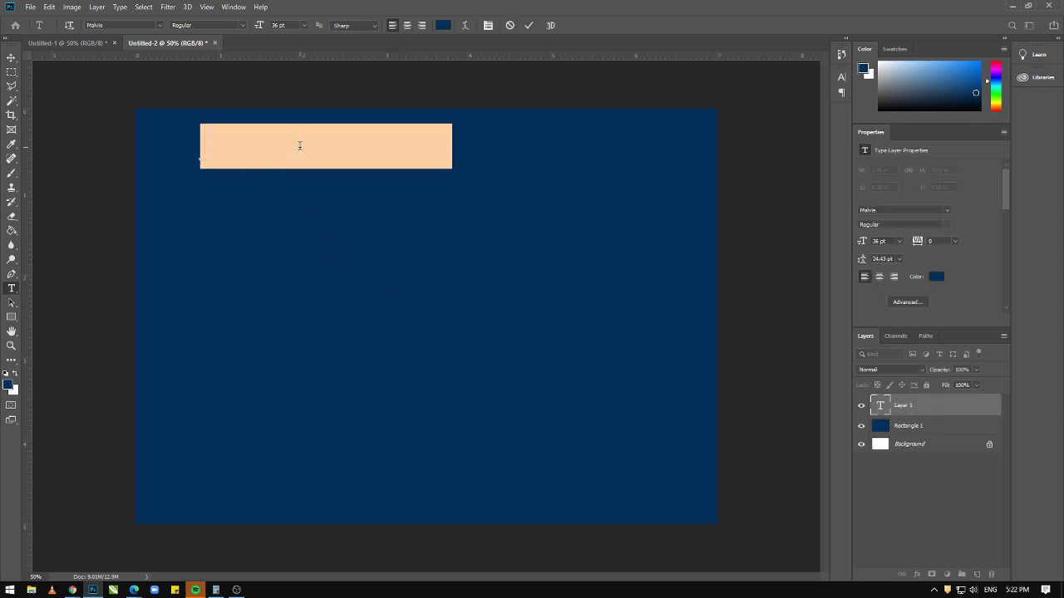
left_click(442, 26)
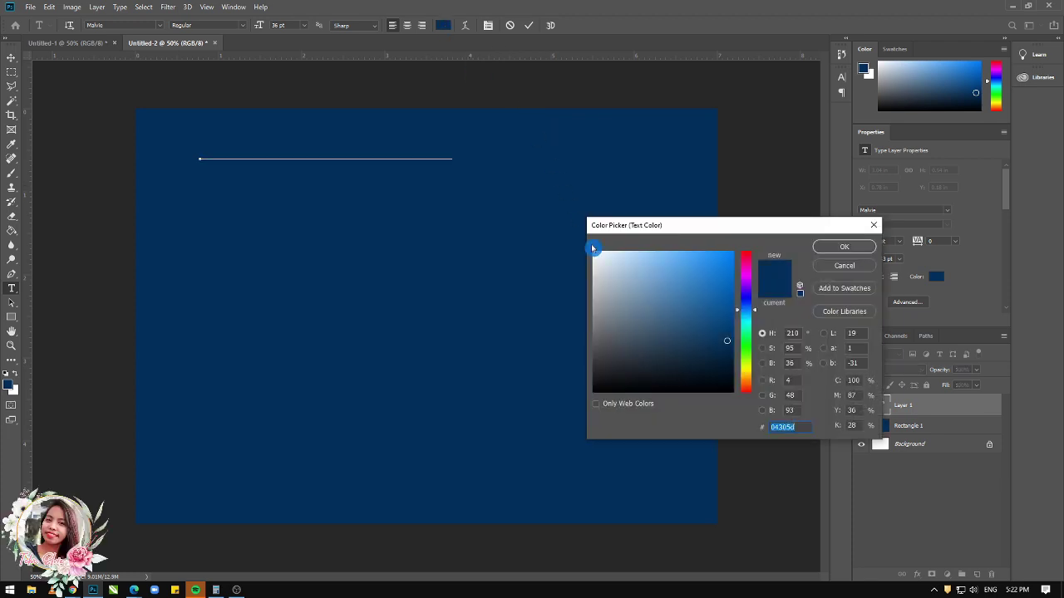
left_click(747, 368)
left_click_drag(686, 255, 647, 258)
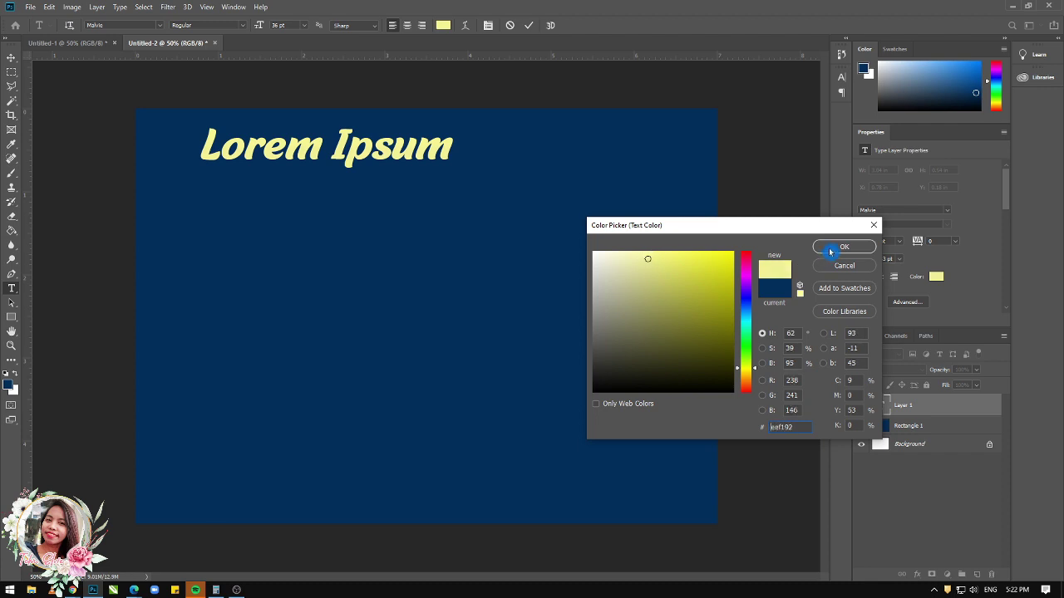
left_click(831, 250)
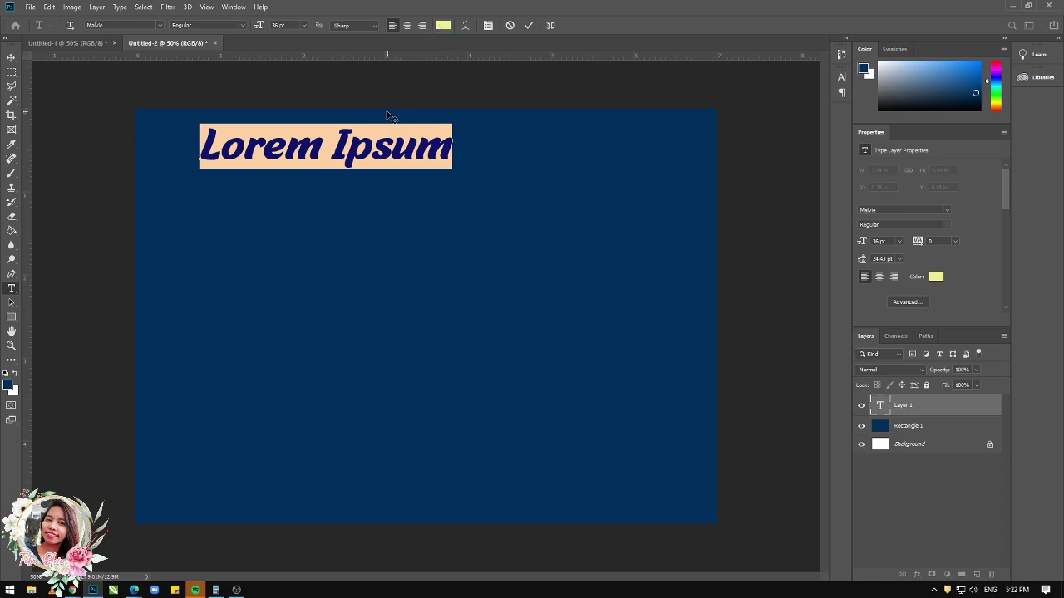
Step: Center-align the Lorem Ipsum text and move it to the middle of the canvas
left_click(407, 26)
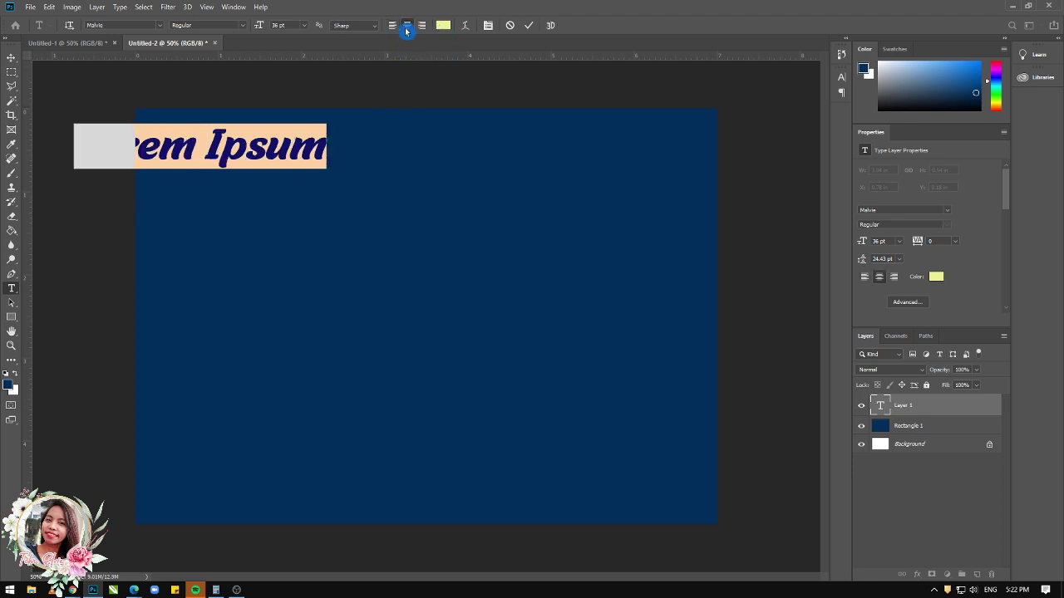
left_click(392, 25)
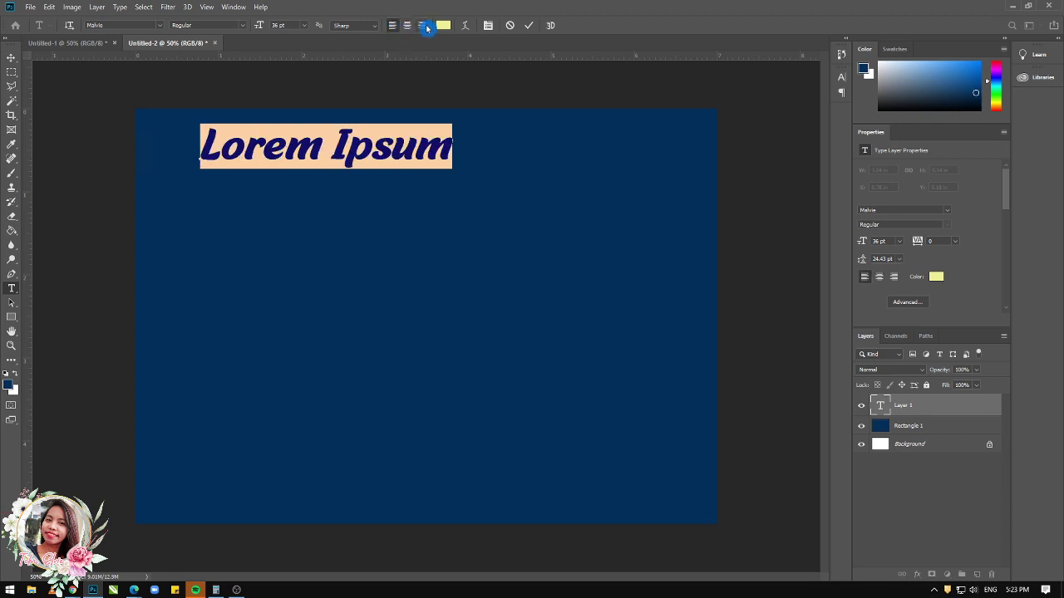
left_click(423, 26)
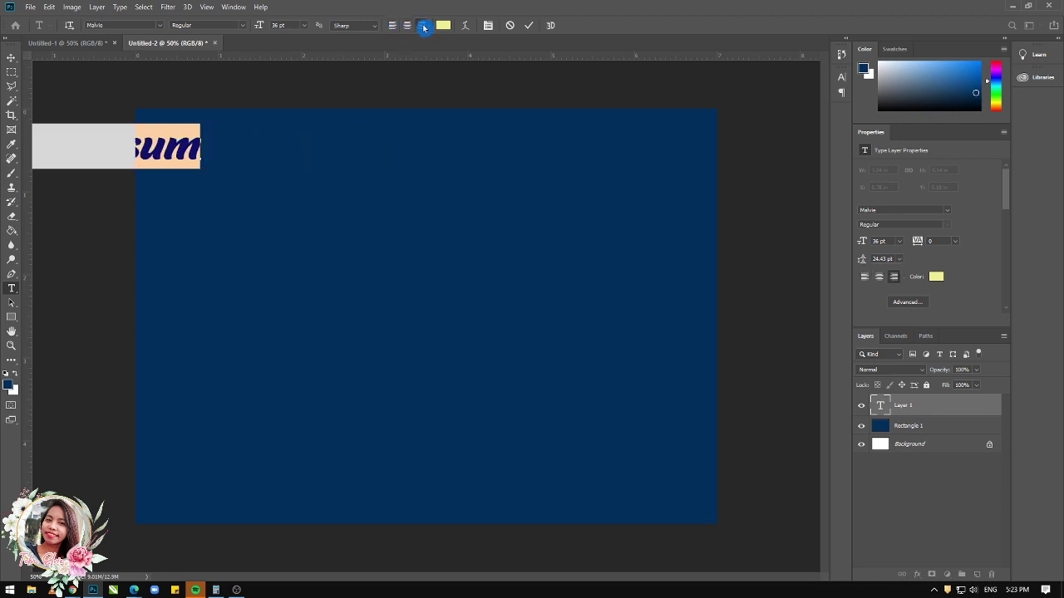
left_click(406, 26)
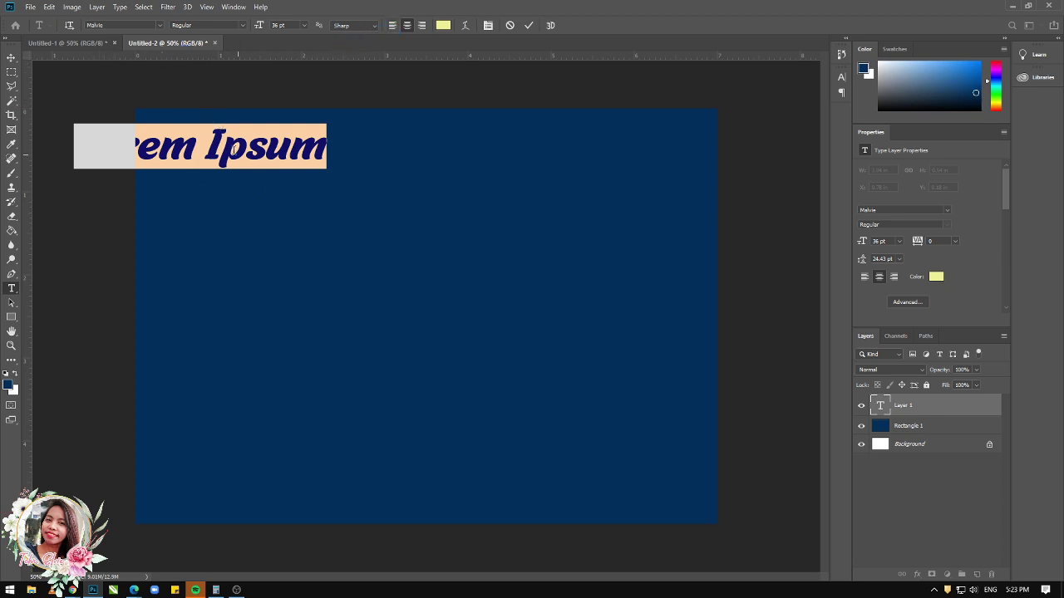
left_click(13, 63)
left_click_drag(241, 152, 466, 296)
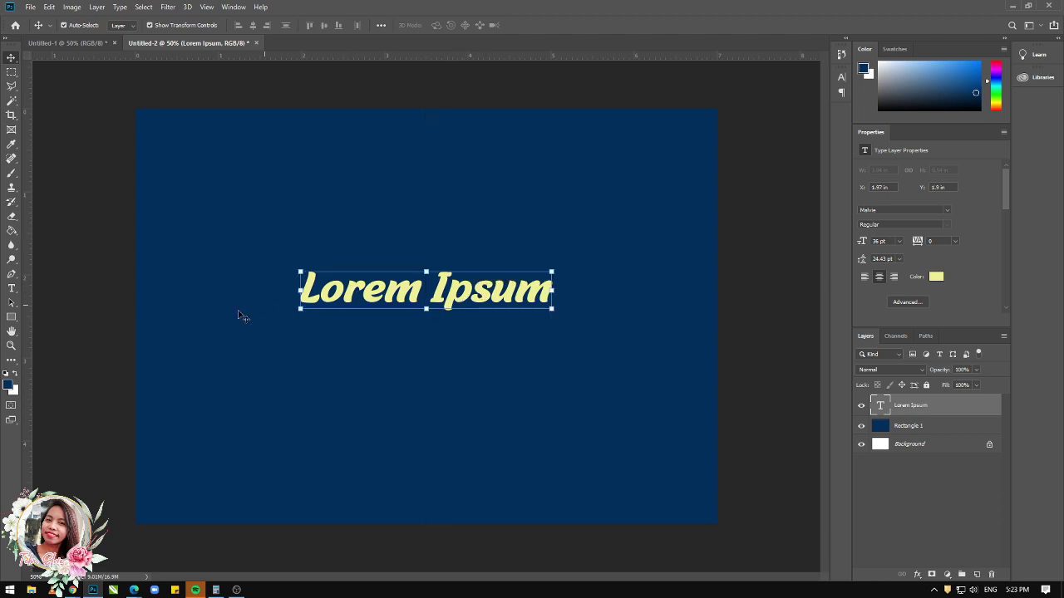
Step: Replace the Lorem Ipsum wording with "Text" and set its font to Malvie
left_click(15, 294)
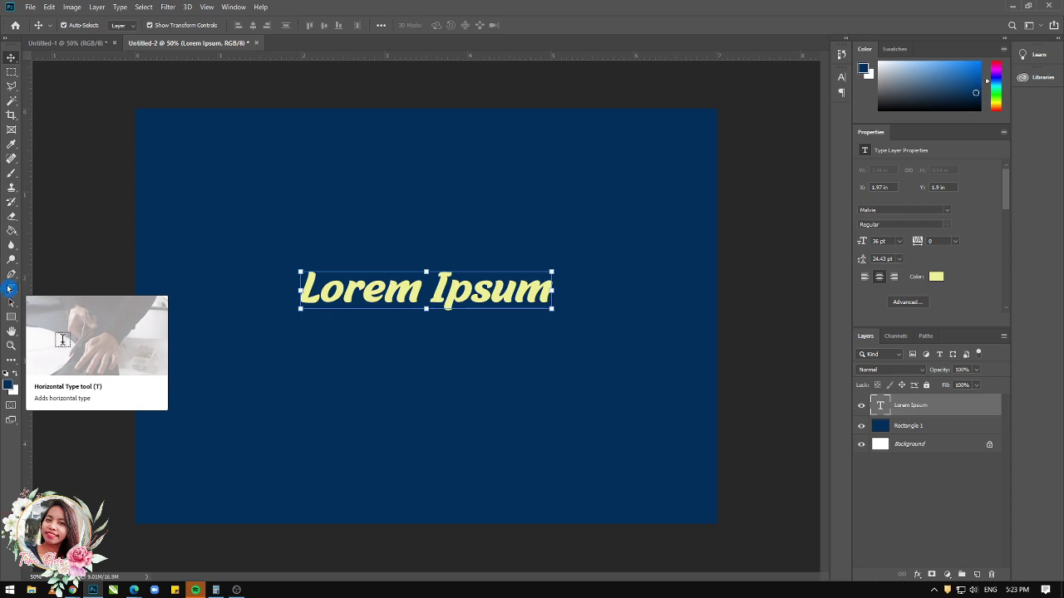
key("t")
left_click(413, 289)
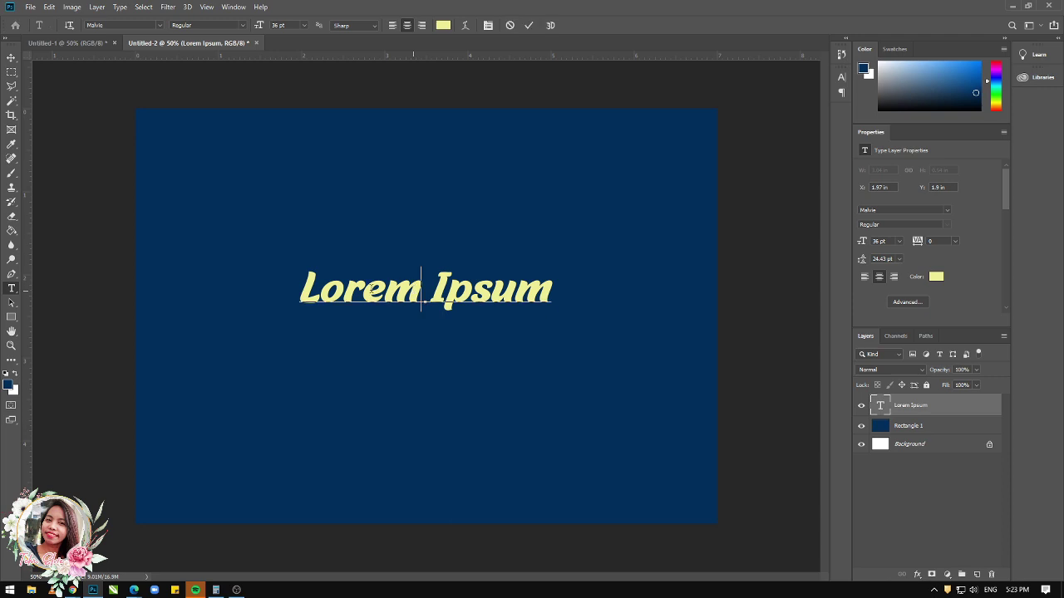
left_click_drag(300, 289, 555, 290)
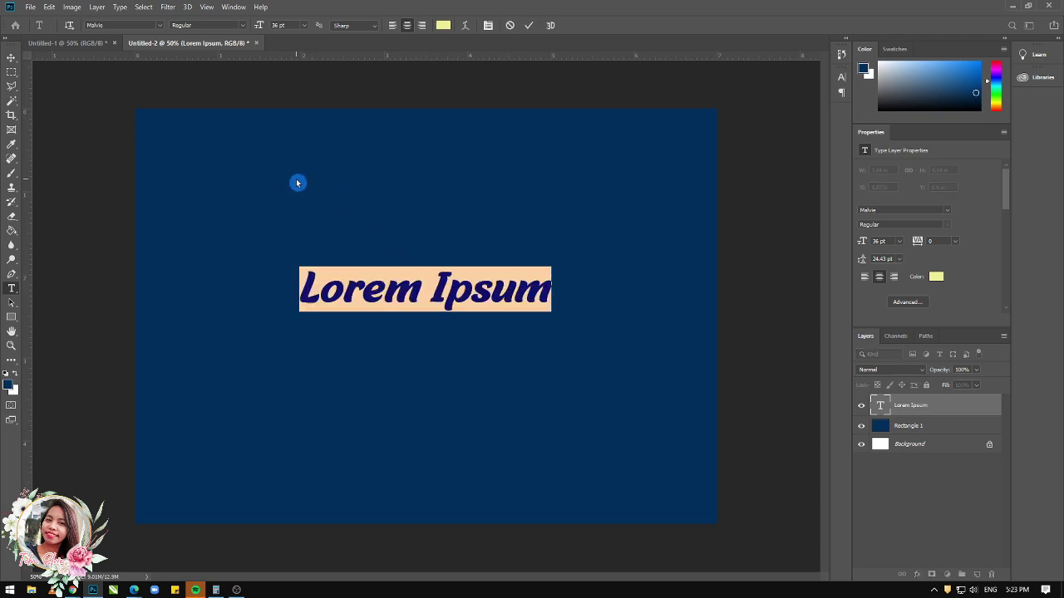
type("Text")
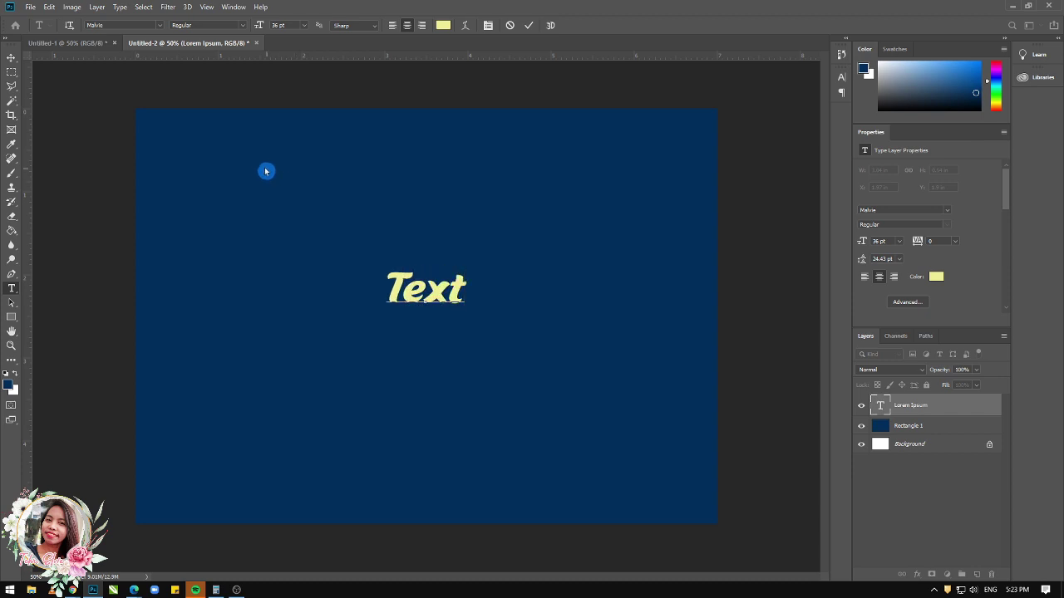
left_click_drag(466, 289, 378, 290)
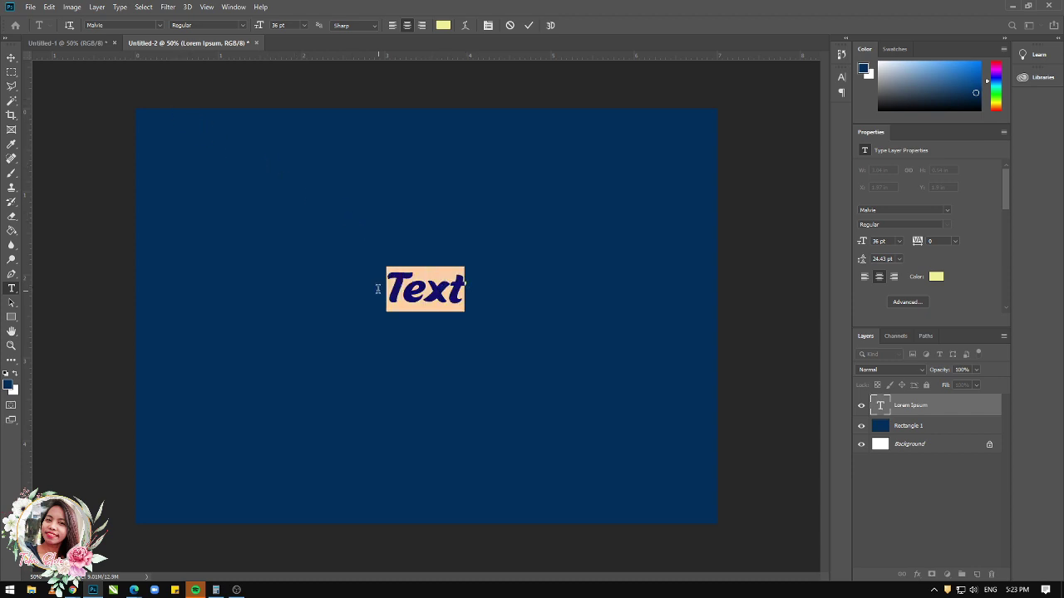
left_click(163, 27)
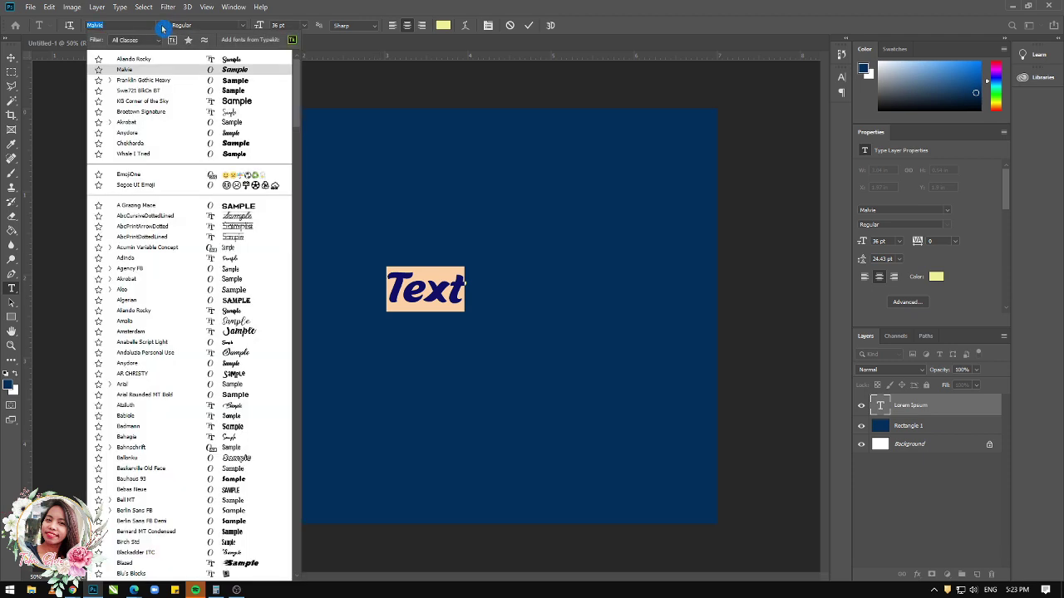
left_click(233, 71)
Step: Scale the word "Text" proportionally to about 437% and center it on the canvas
left_click(12, 57)
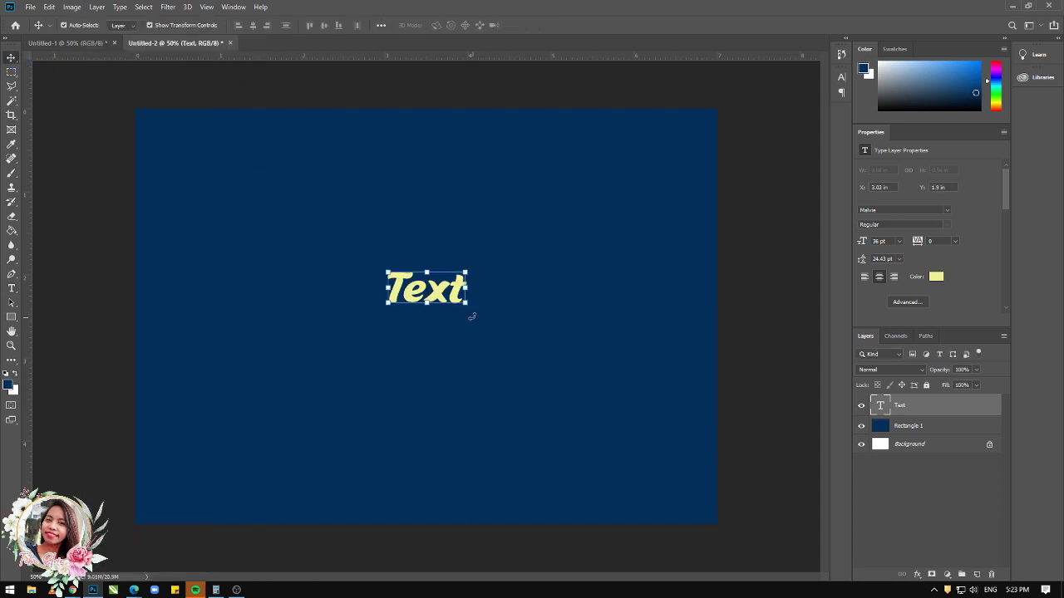
left_click_drag(465, 305, 578, 396)
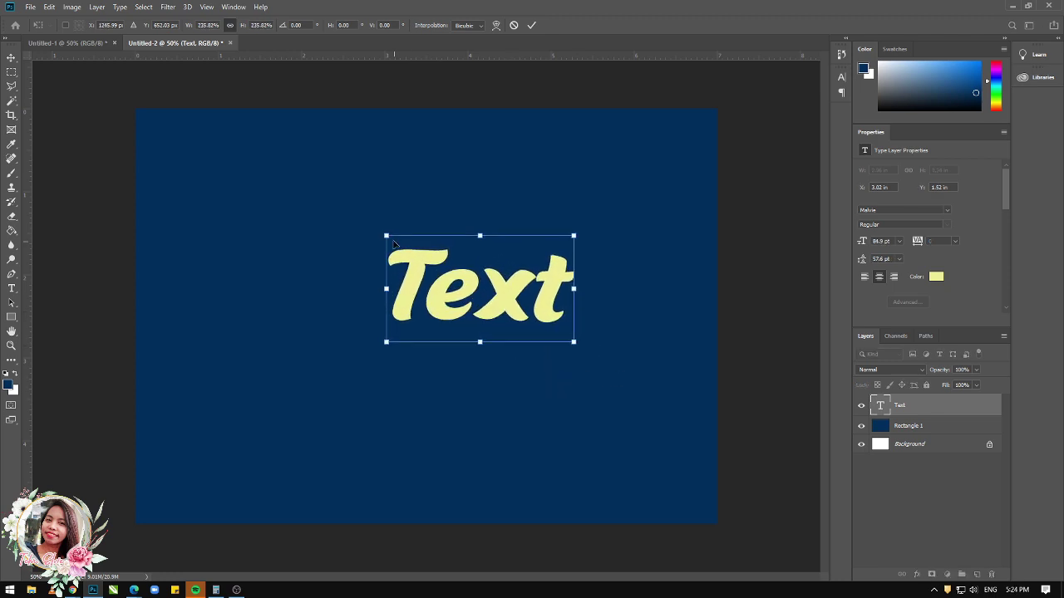
left_click_drag(383, 235, 289, 180)
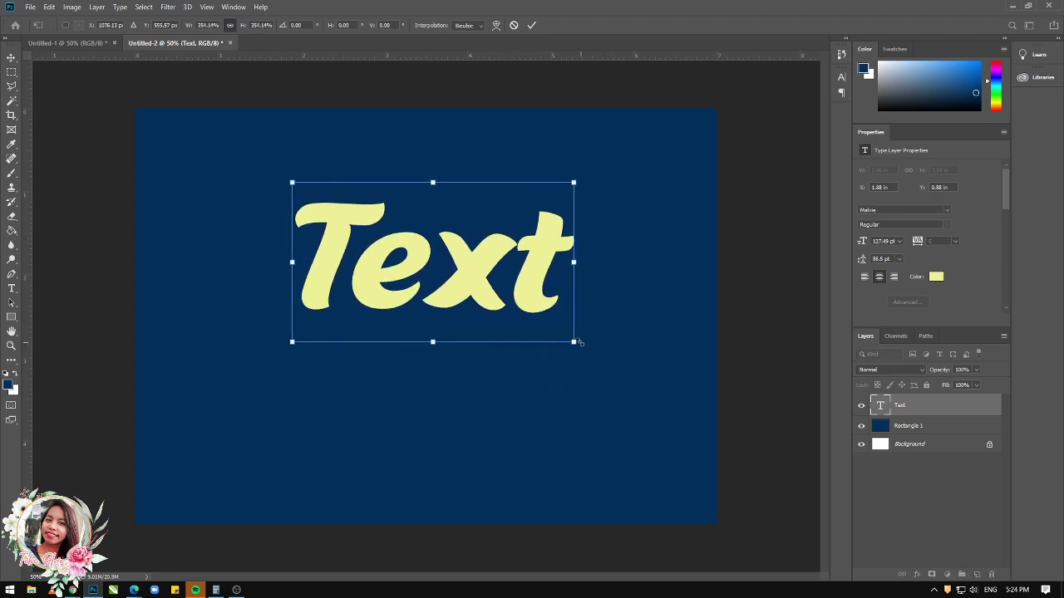
left_click_drag(580, 346, 628, 372)
left_click_drag(582, 301, 538, 302)
left_click_drag(580, 369, 610, 386)
mouse_move(571, 323)
left_mouse_down()
mouse_move(547, 325)
mouse_move(567, 326)
mouse_move(567, 341)
left_mouse_up()
left_click_drag(605, 403, 591, 396)
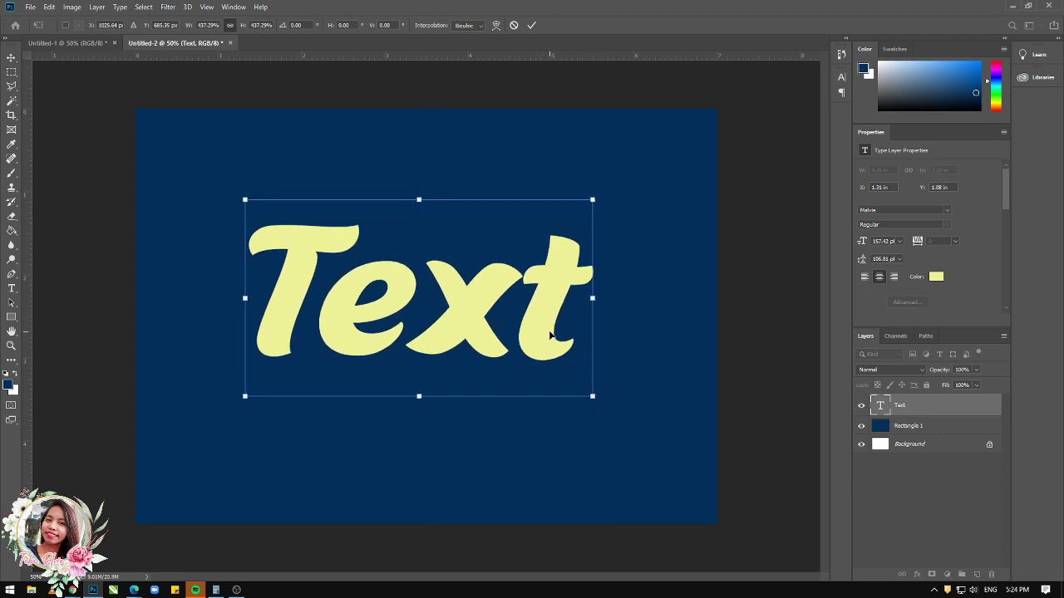
left_click_drag(553, 335, 534, 336)
key("Return")
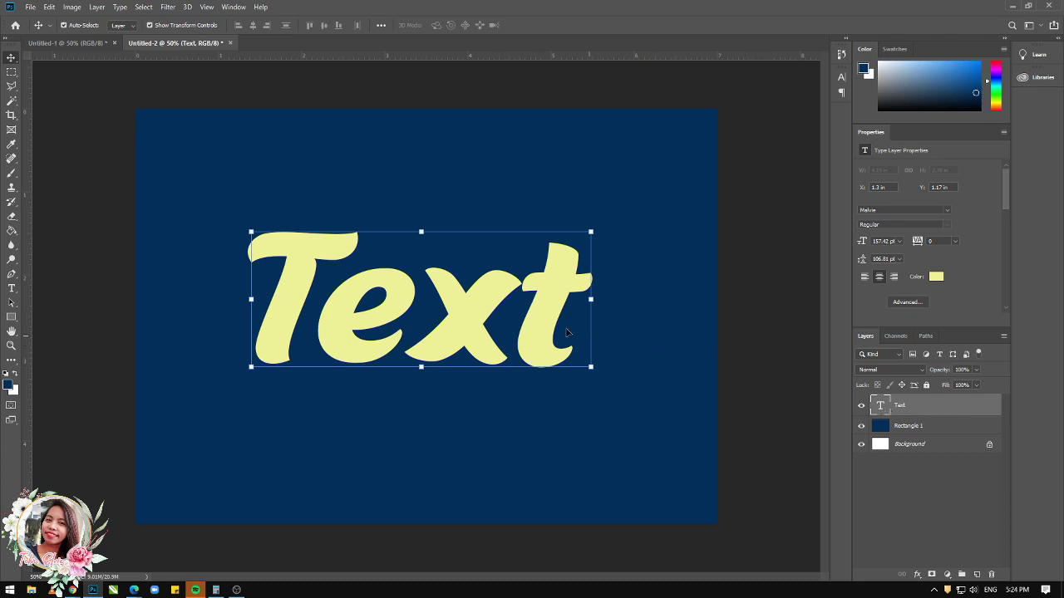
double_click(935, 408)
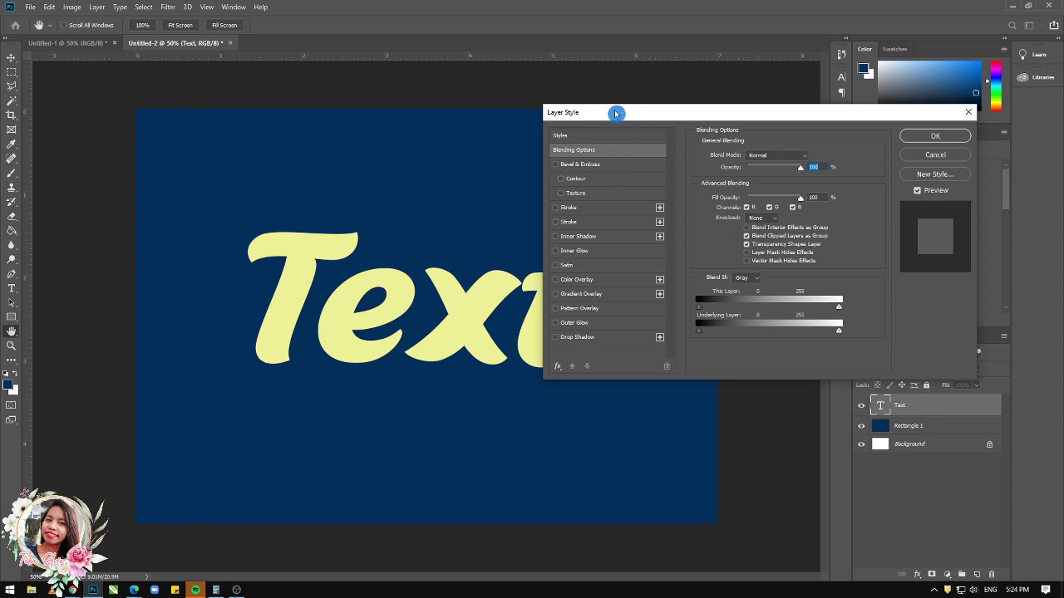
left_click_drag(617, 113, 707, 129)
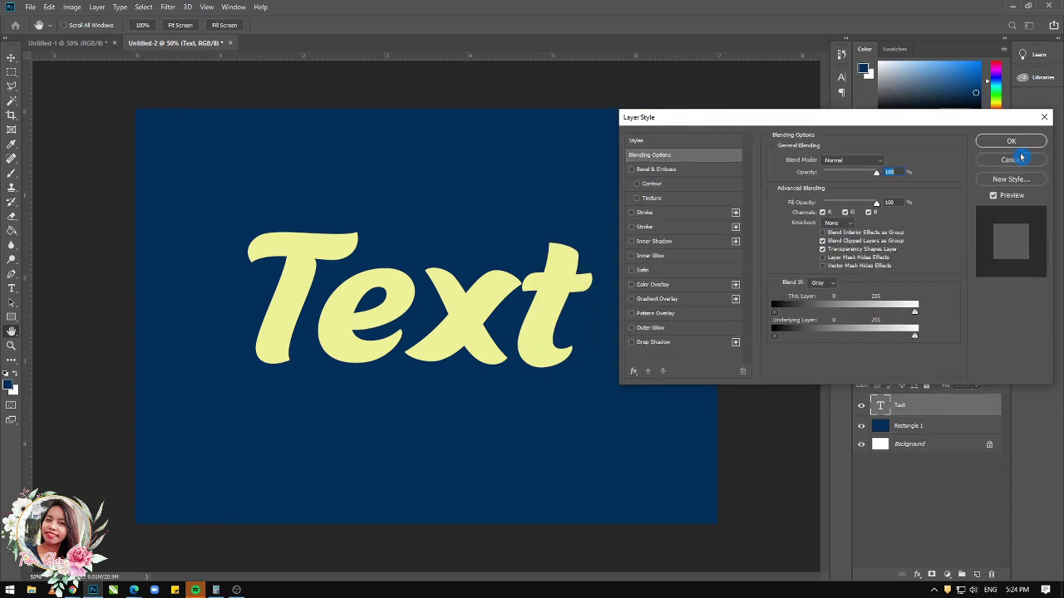
left_click(1045, 122)
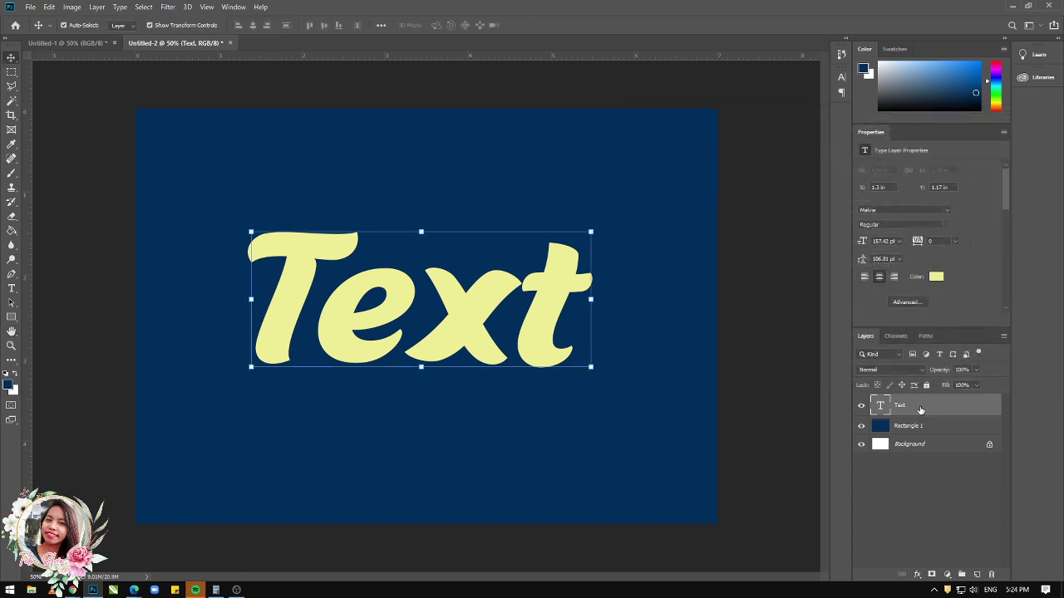
left_click(763, 378)
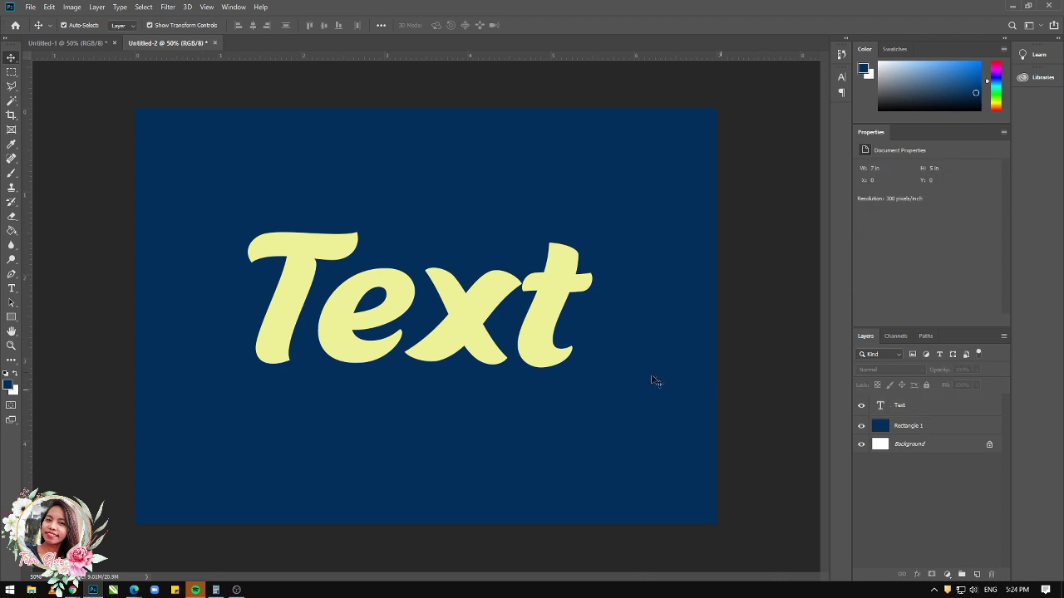
Step: Rename the text layer as Sample Text
left_click(554, 287)
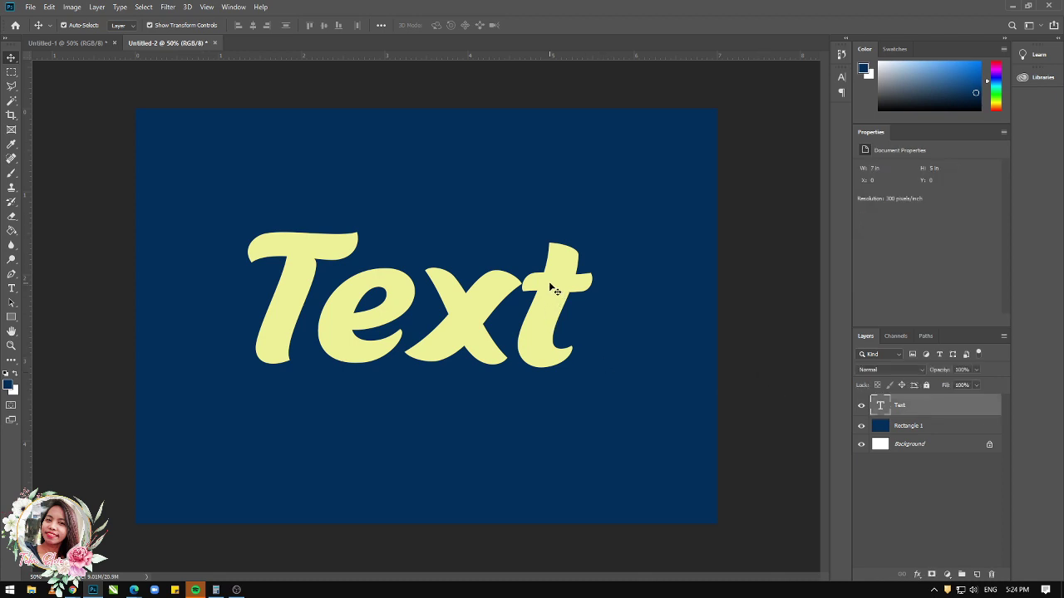
double_click(902, 408)
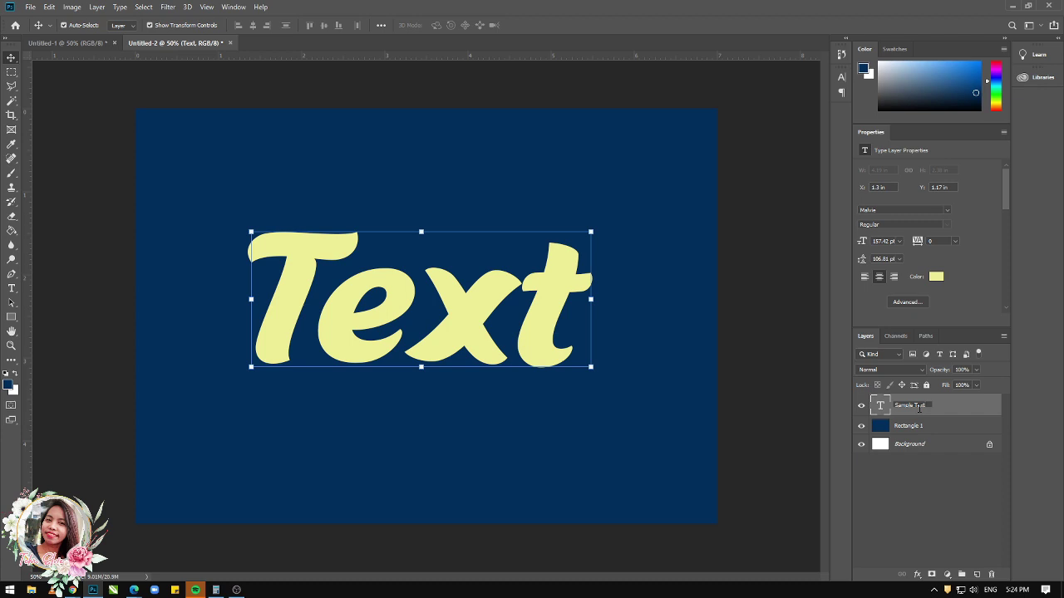
key("Return")
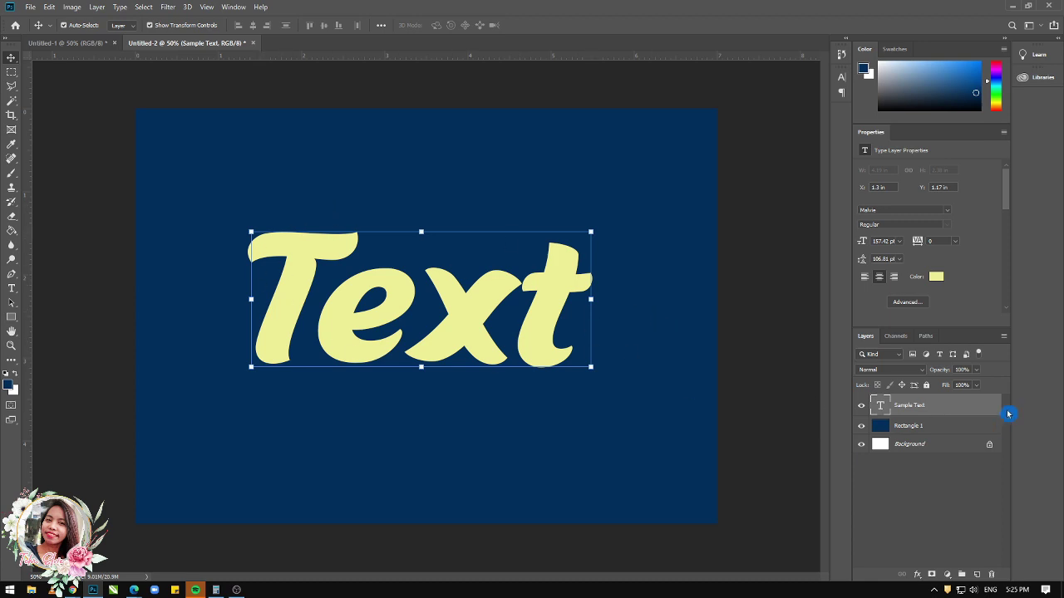
Step: Add an outside stroke to the Sample Text layer in near-black #080808 with a size of 54 px
double_click(964, 409)
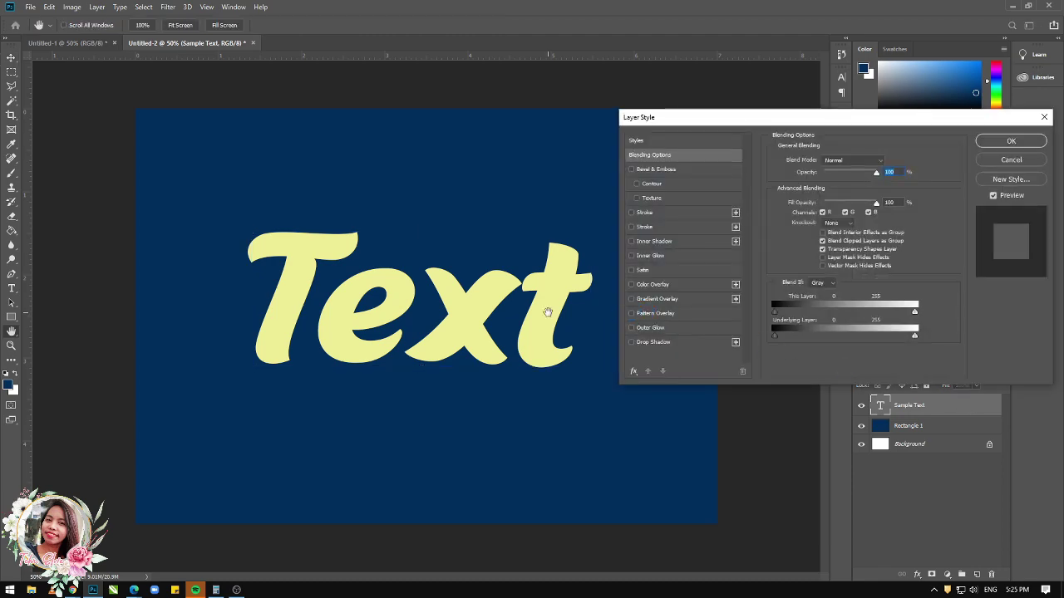
left_click_drag(765, 123, 752, 98)
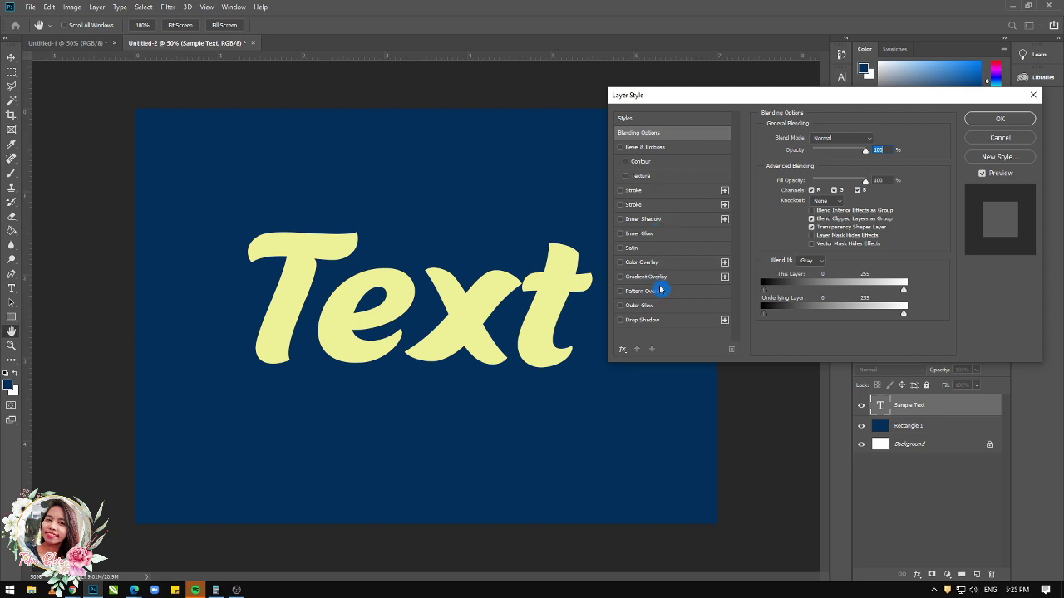
left_click(625, 194)
left_click(656, 191)
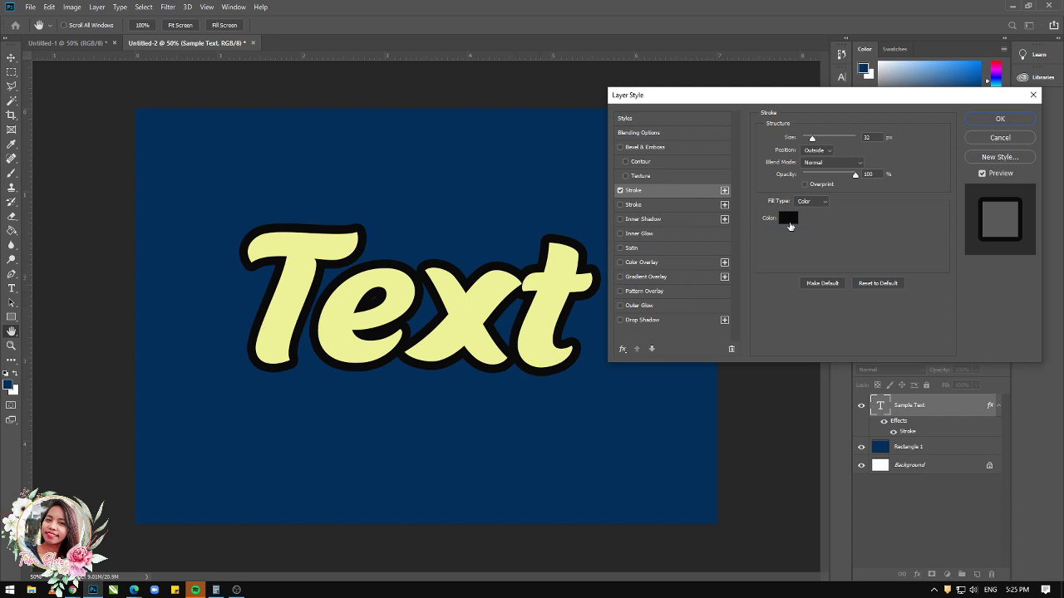
left_click(788, 228)
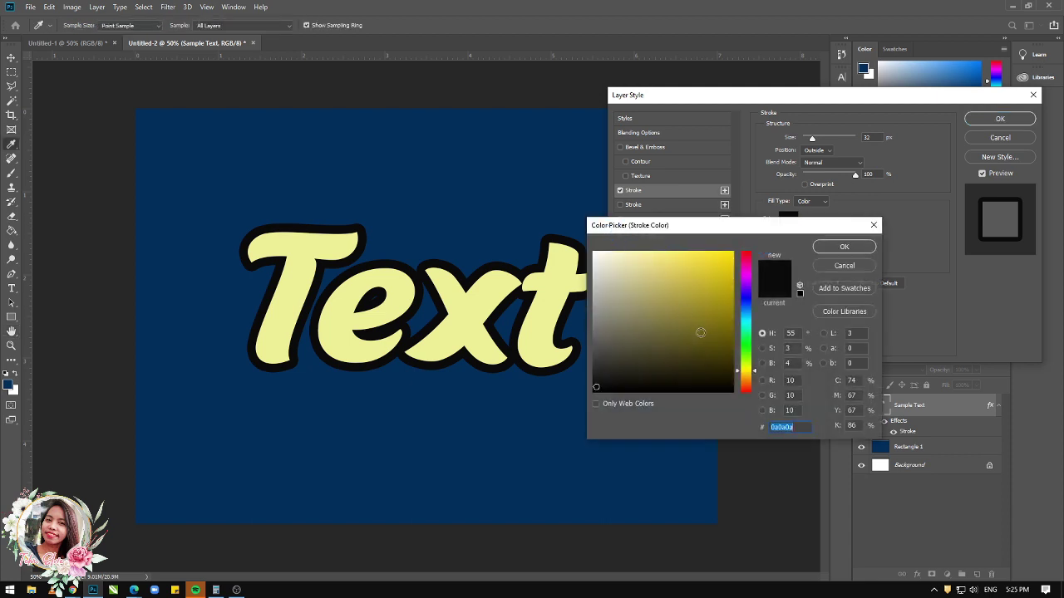
left_click(701, 333)
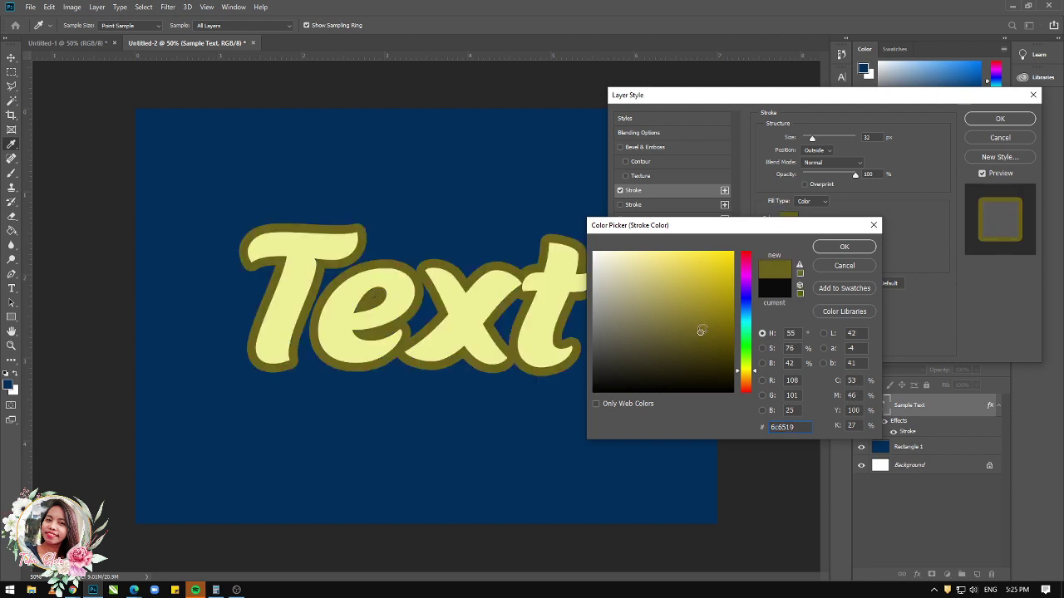
left_click(606, 257)
mouse_move(679, 336)
left_mouse_down()
mouse_move(667, 374)
mouse_move(701, 385)
mouse_move(632, 375)
mouse_move(595, 390)
left_mouse_up()
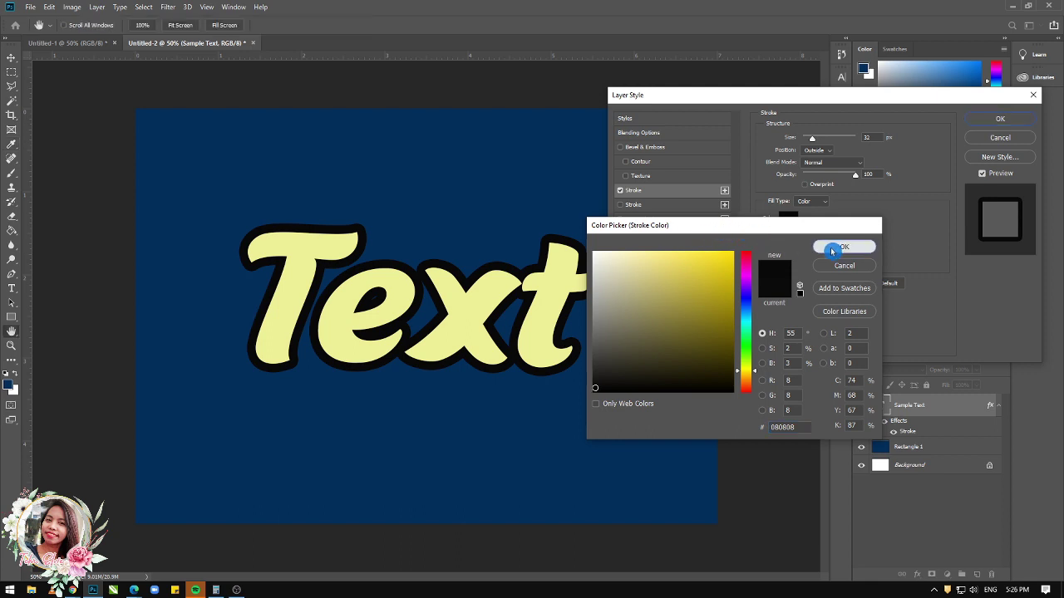
left_click(833, 251)
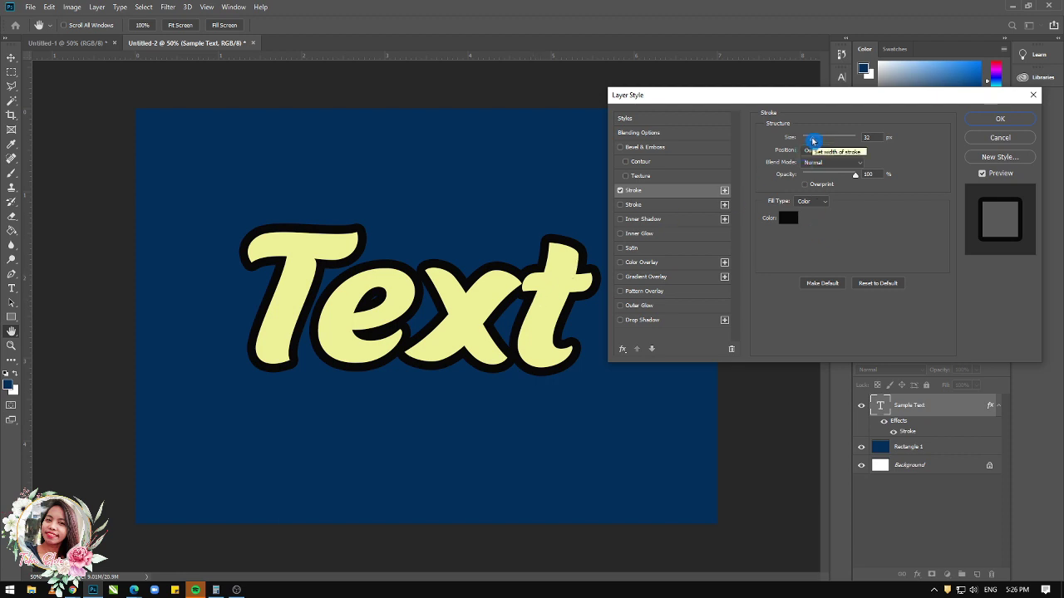
left_click_drag(816, 142, 818, 141)
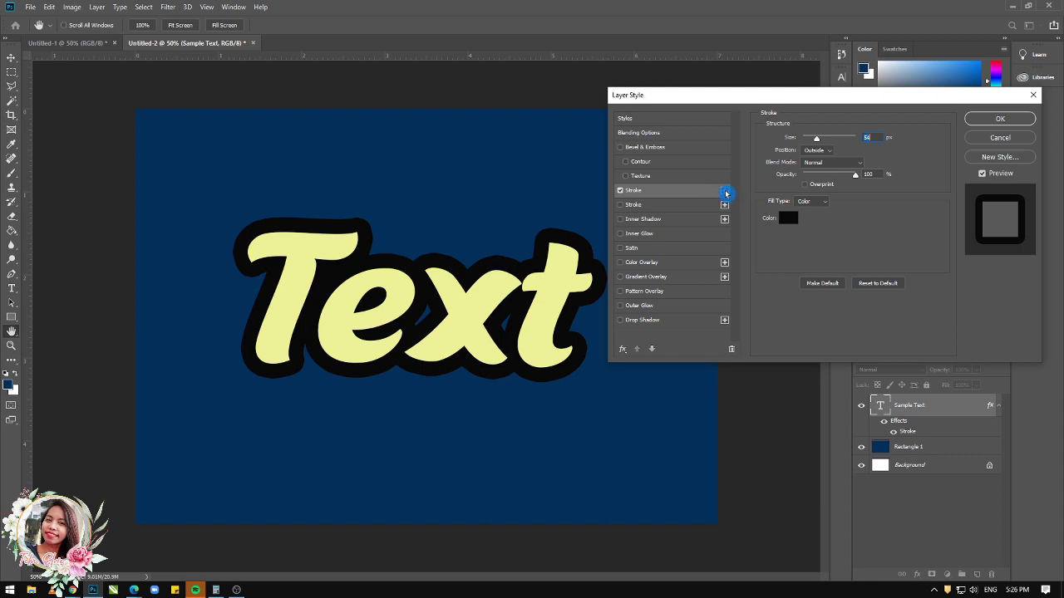
Step: Add a second outside stroke to the text in near-white with a size of 81 px
left_click(725, 192)
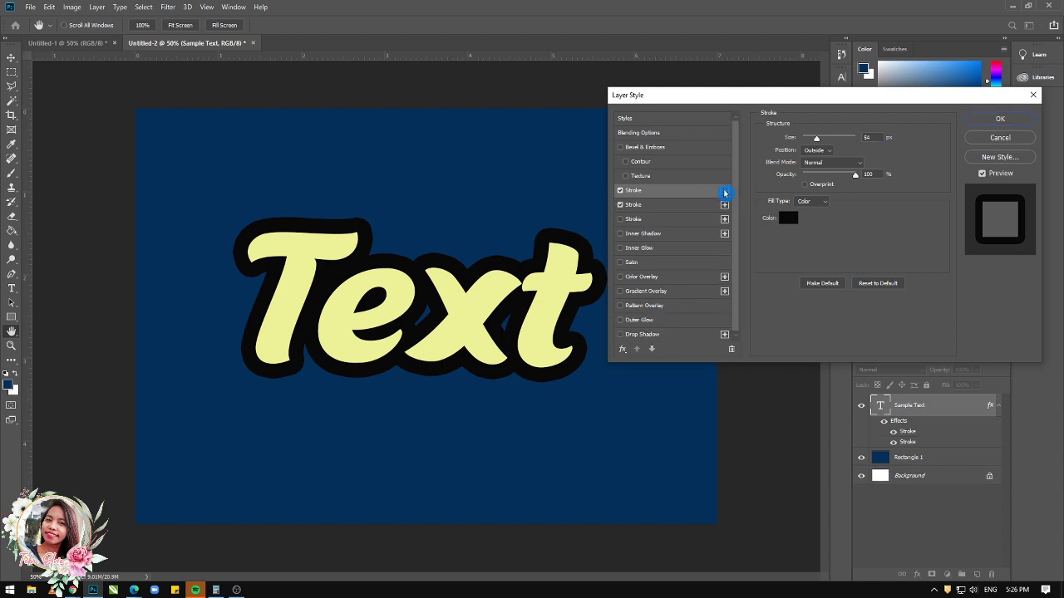
left_click(673, 208)
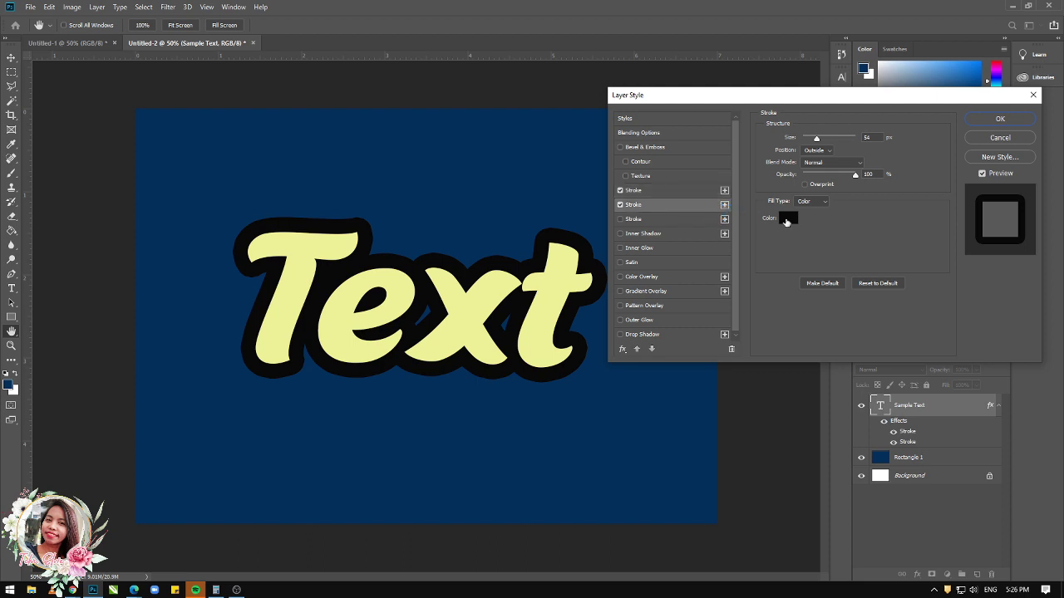
left_click(787, 219)
left_click(594, 255)
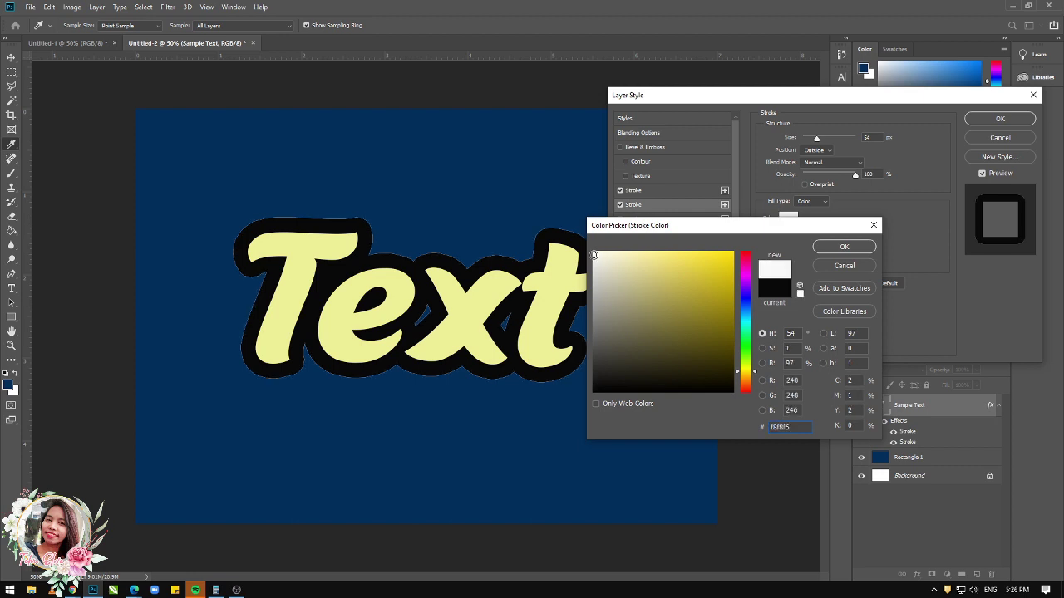
left_click(825, 249)
left_click_drag(816, 139, 823, 141)
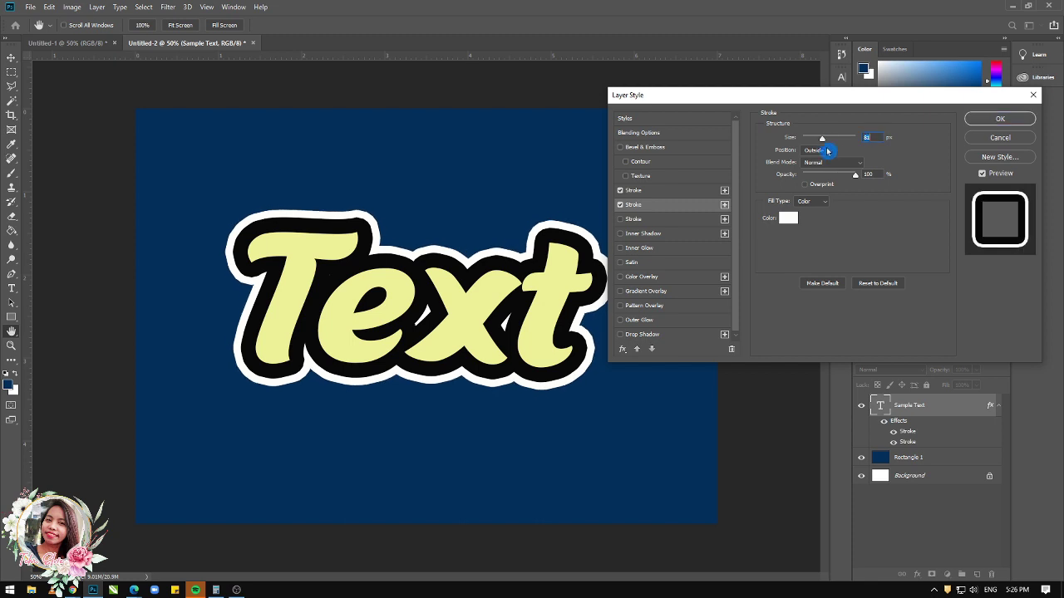
Step: Try the Inside and Center positions on the white stroke and restore Outside
left_click(828, 151)
left_click(825, 169)
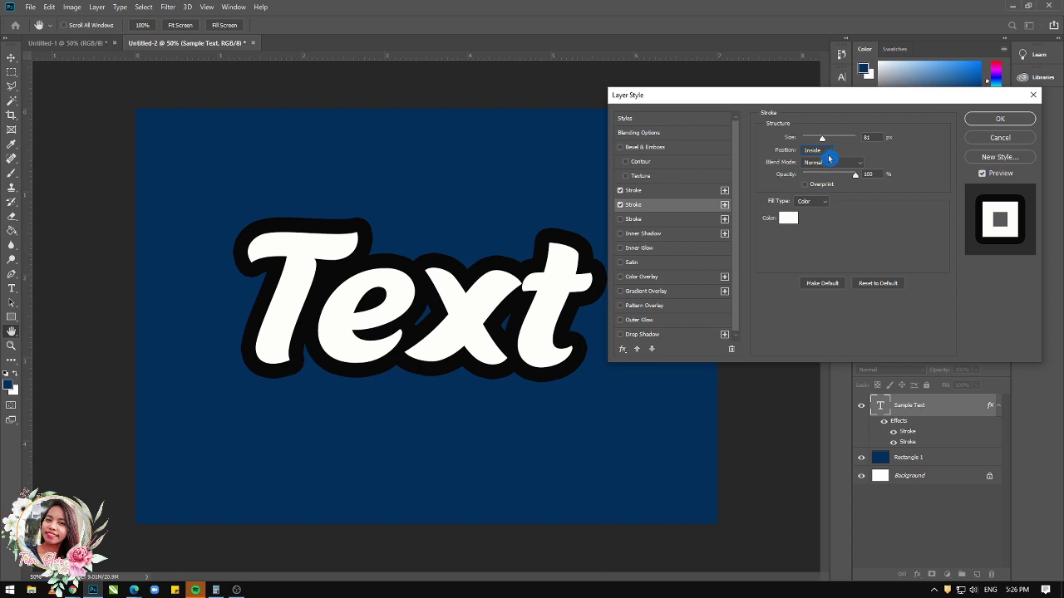
left_click(829, 152)
left_click(825, 175)
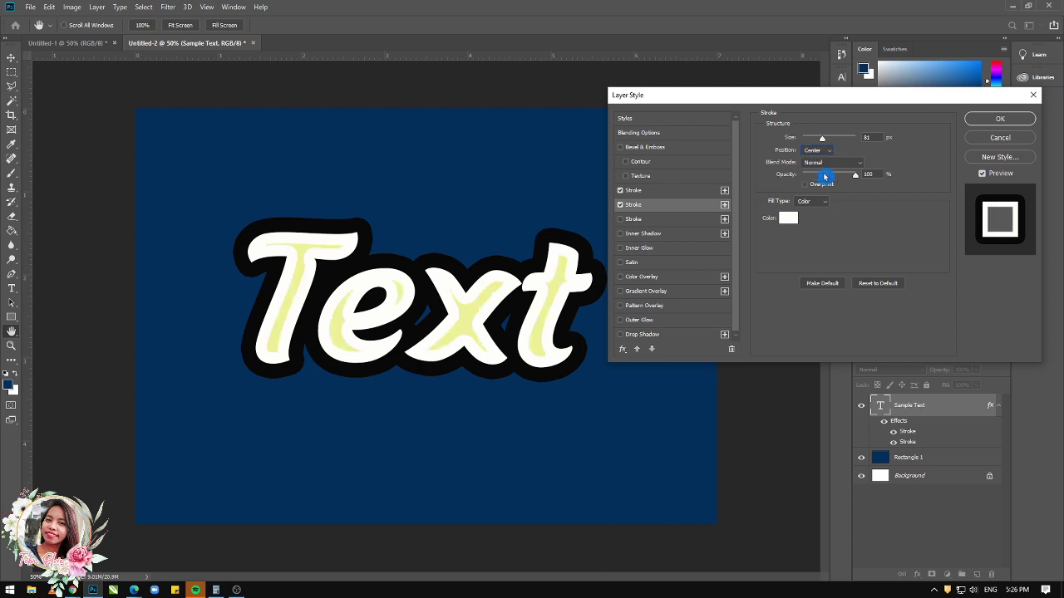
left_click(829, 152)
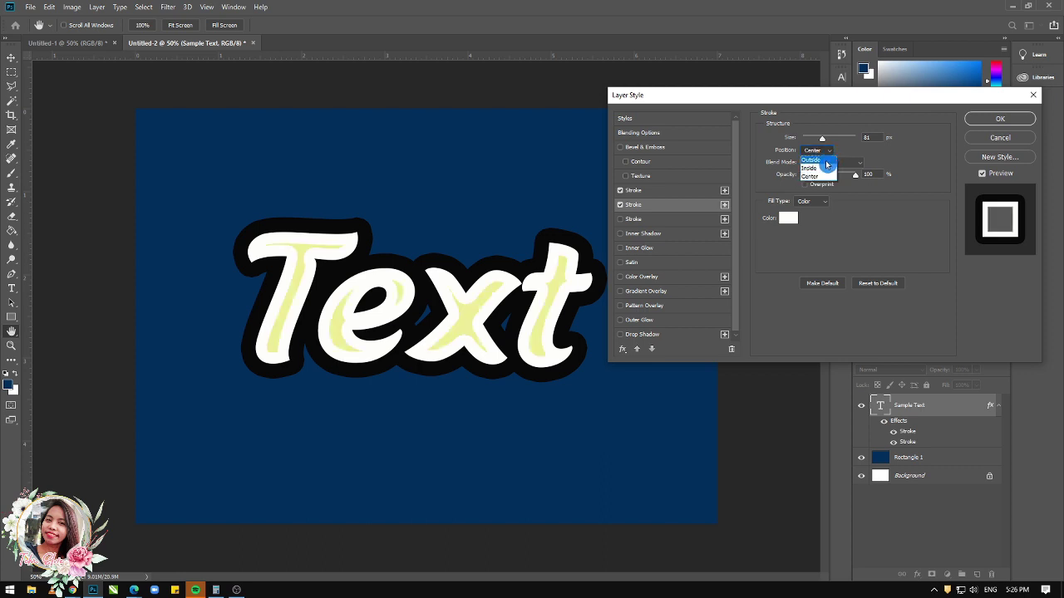
left_click(826, 162)
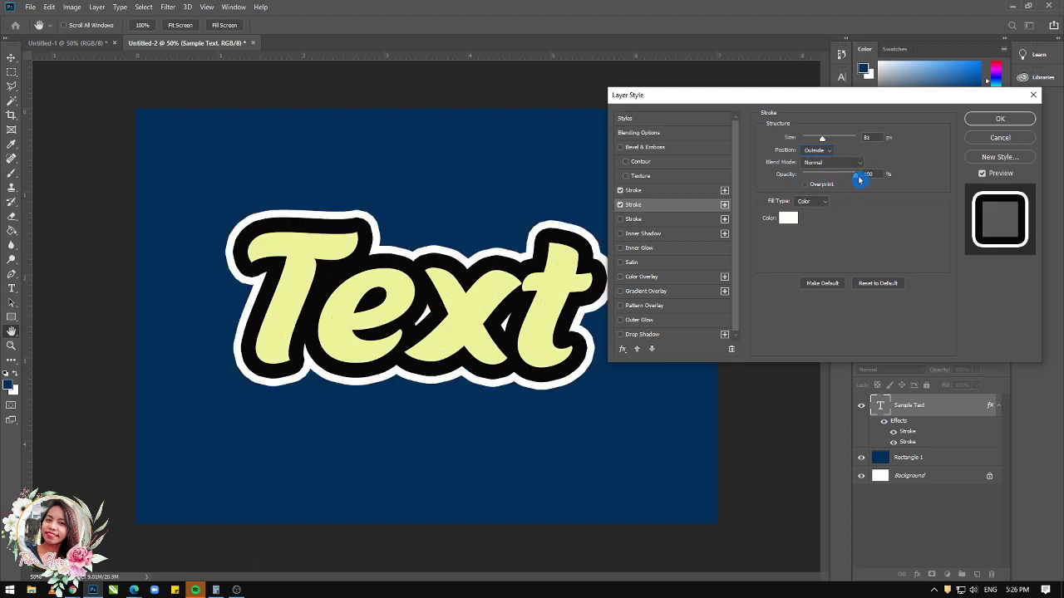
Step: Lower the white stroke's opacity to about 82% and add a drop shadow with 47% opacity, 43 px distance and 52% spread
mouse_move(856, 175)
left_mouse_down()
mouse_move(821, 180)
mouse_move(847, 180)
left_mouse_up()
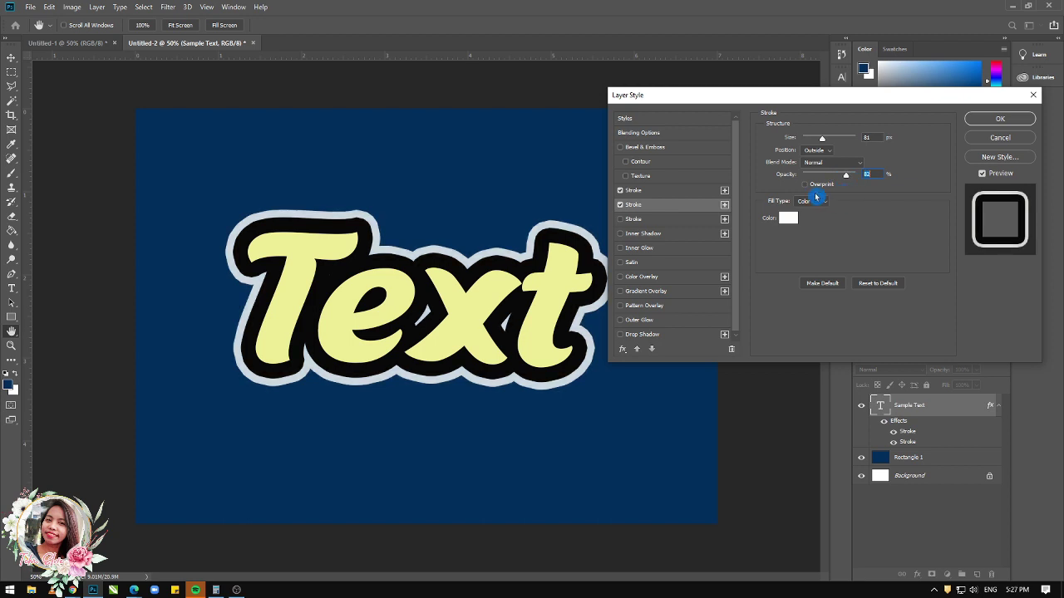
left_click(683, 334)
left_click_drag(821, 154, 843, 215)
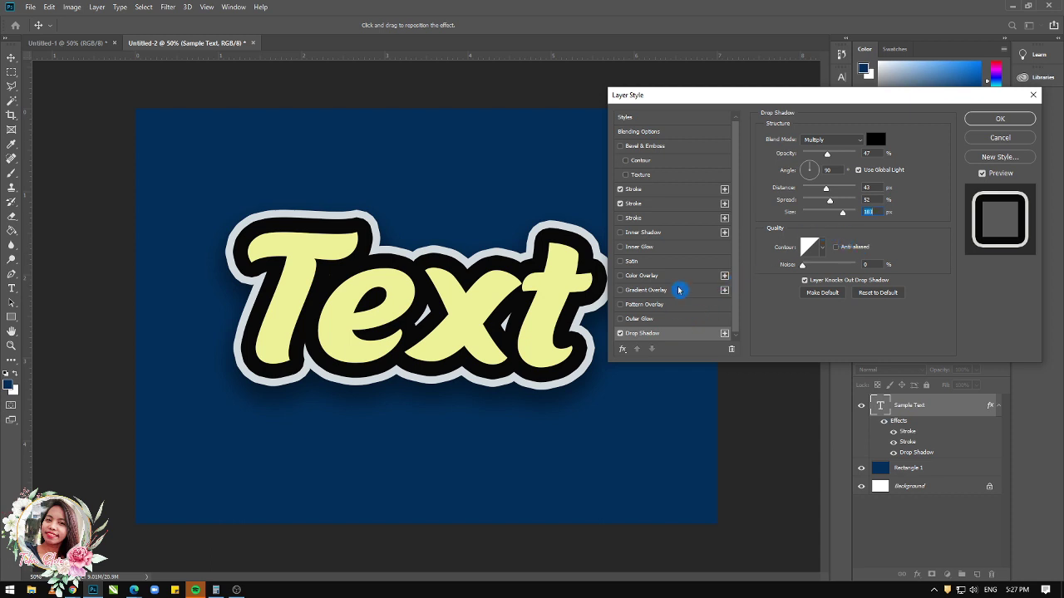
Step: Add a diagonal-line Pattern Overlay to the text with Linear Burn blending, 100% opacity and 97% scale
left_click(619, 304)
left_click(669, 305)
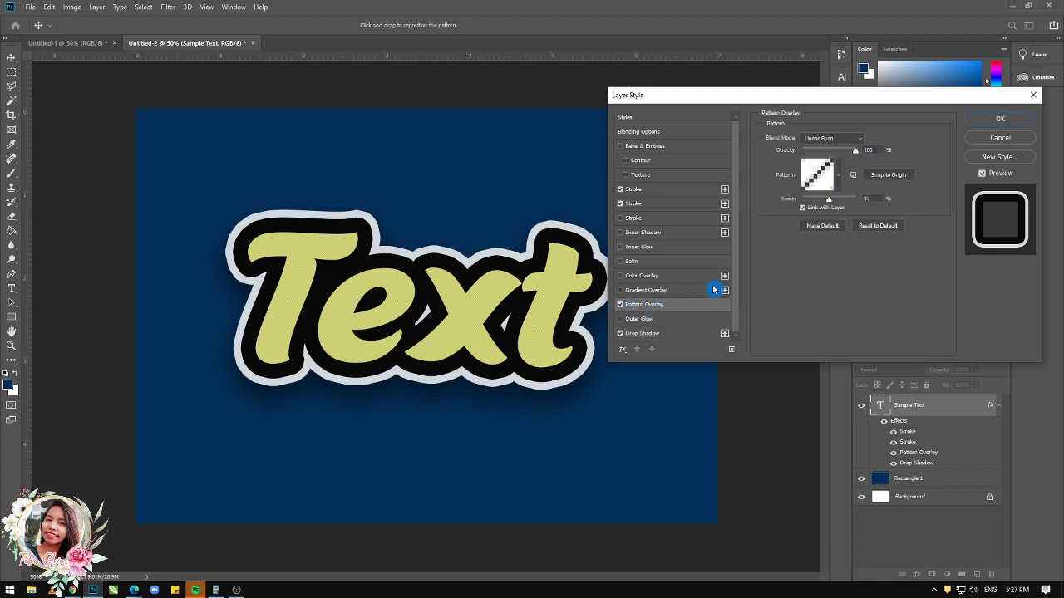
left_click_drag(855, 153, 863, 142)
Step: Try the Color Burn, Multiply, Overlay and Darker Color blend modes on the pattern overlay and restore Linear Burn
left_click(863, 142)
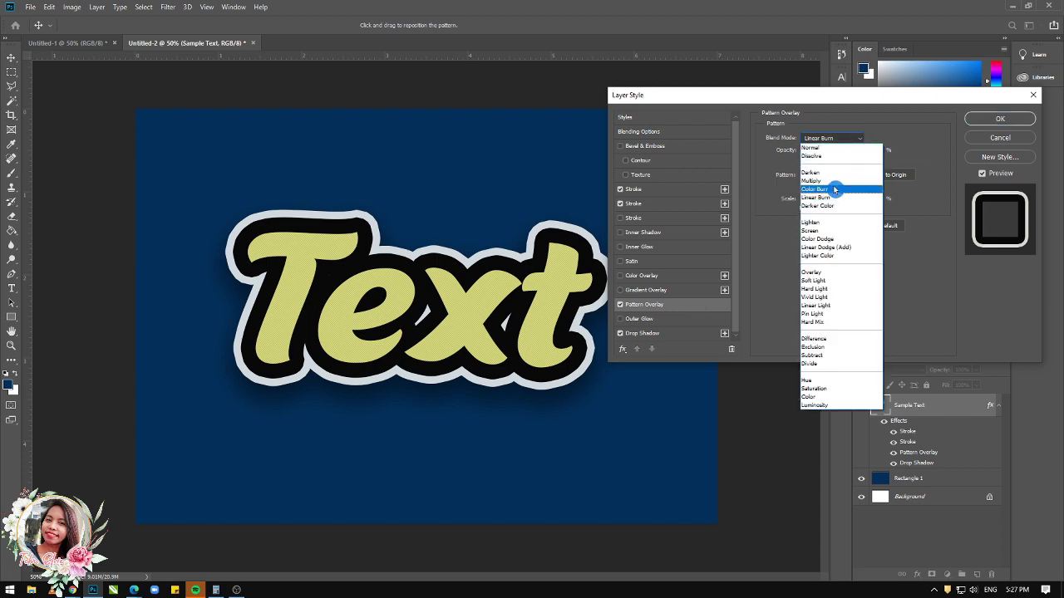
left_click(835, 191)
left_click(861, 139)
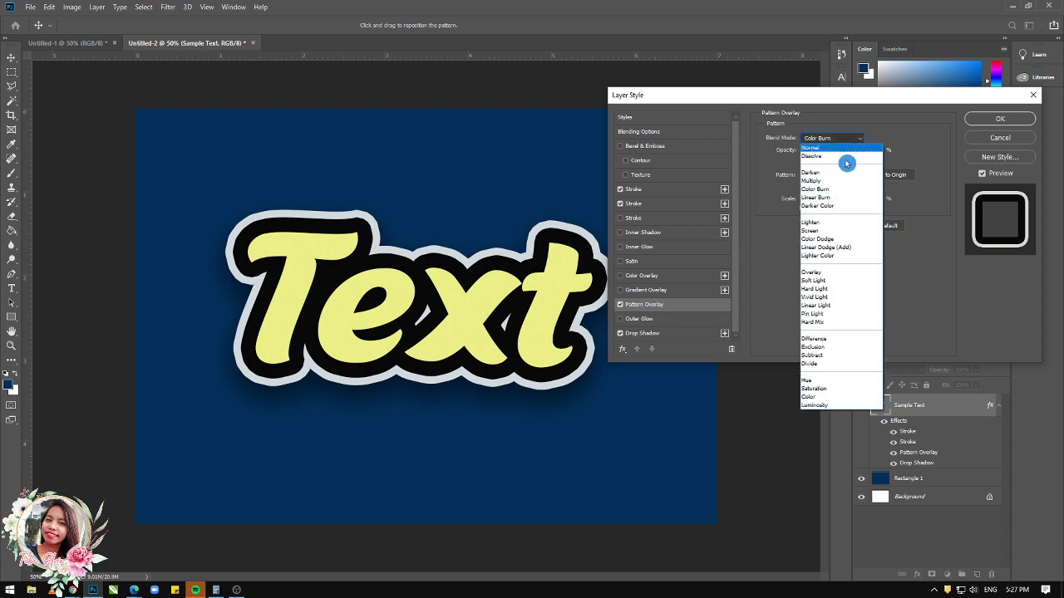
left_click(833, 182)
left_click(860, 142)
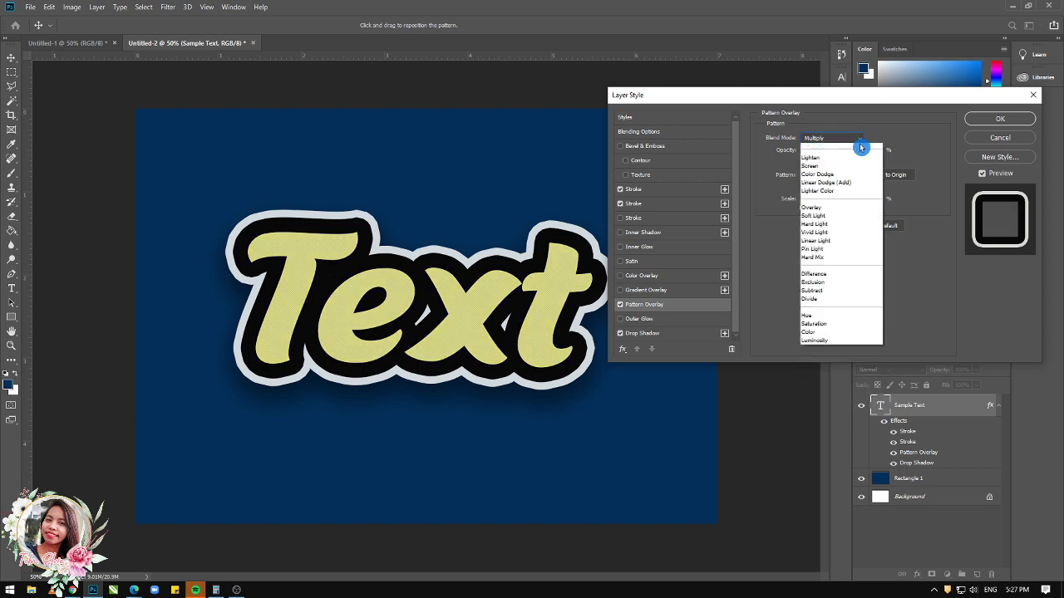
left_click(831, 272)
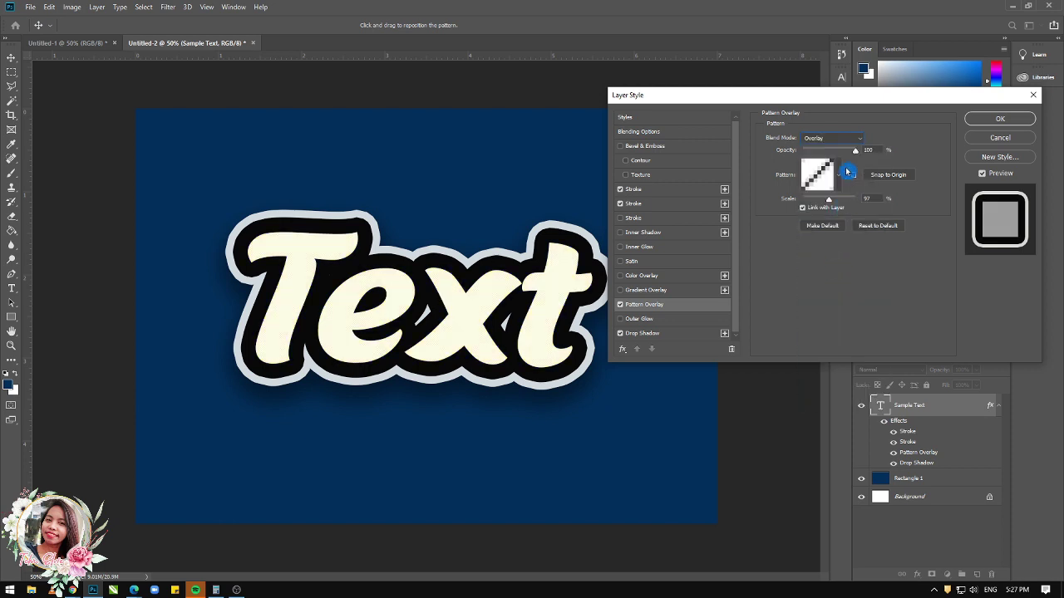
left_click(860, 137)
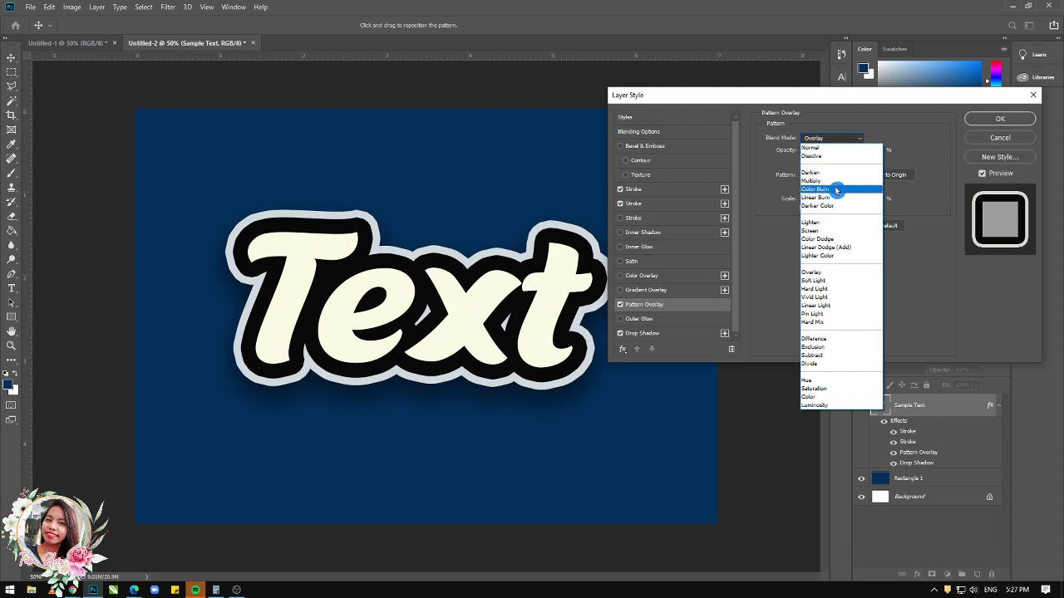
left_click(836, 190)
left_click(856, 139)
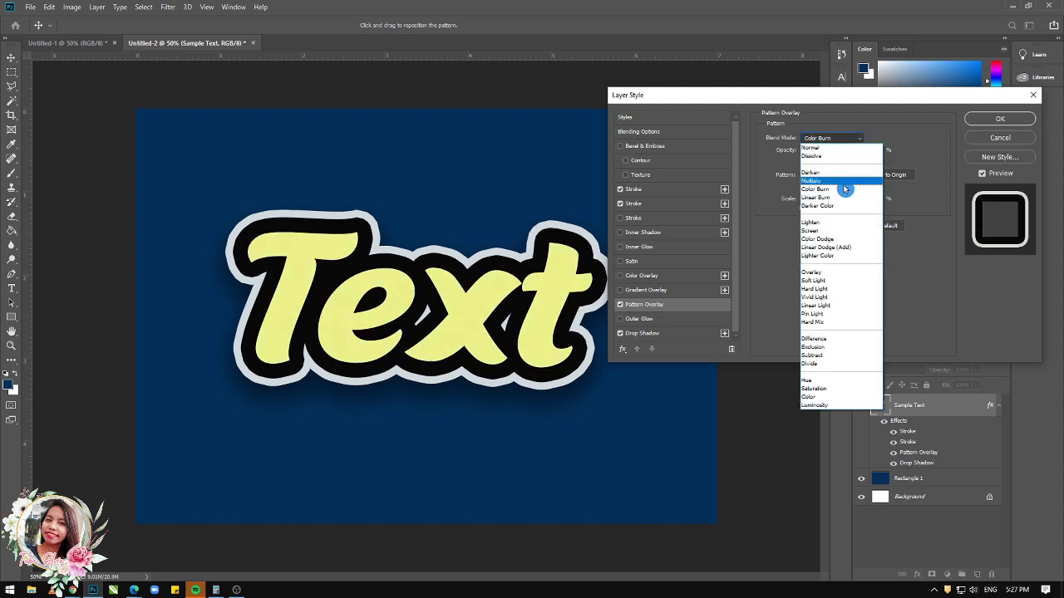
left_click(840, 206)
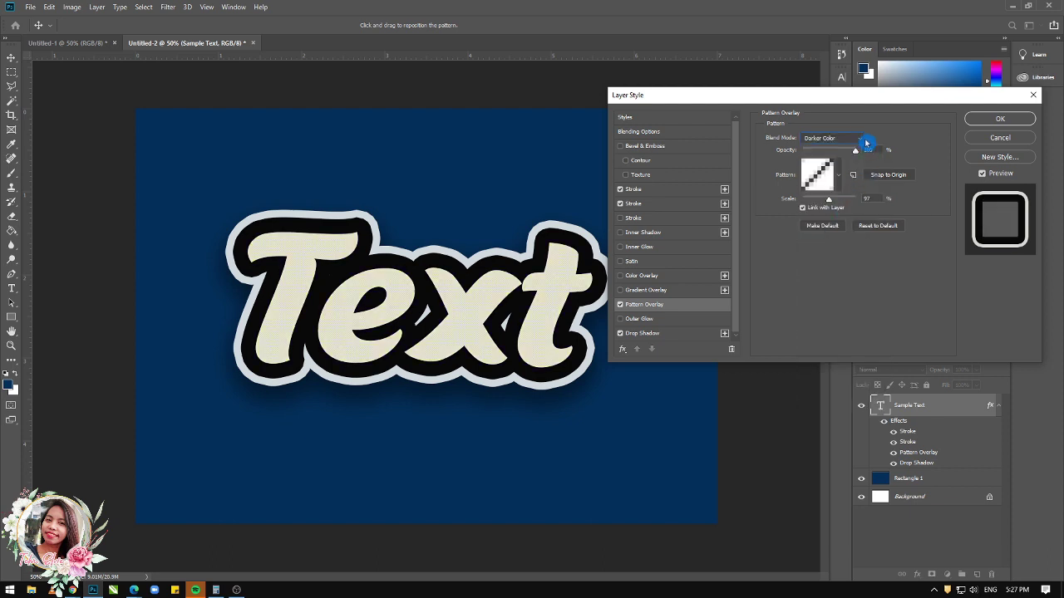
left_click(860, 141)
left_click(835, 197)
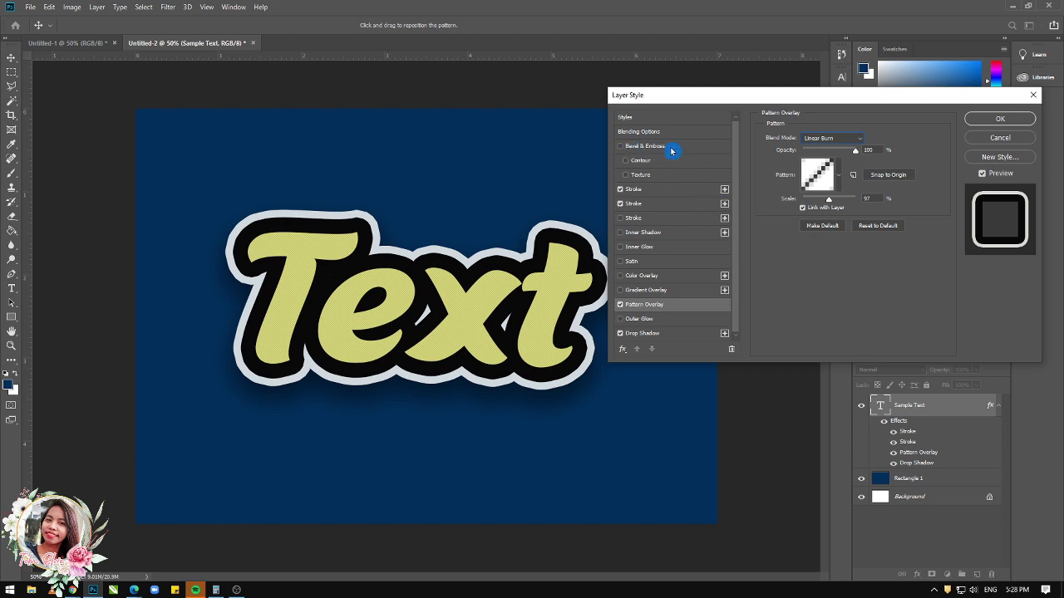
Step: Apply an Inner Bevel to the text with depth 417%, size 7 px, soften 6 px and highlight opacity 35%
left_click(622, 147)
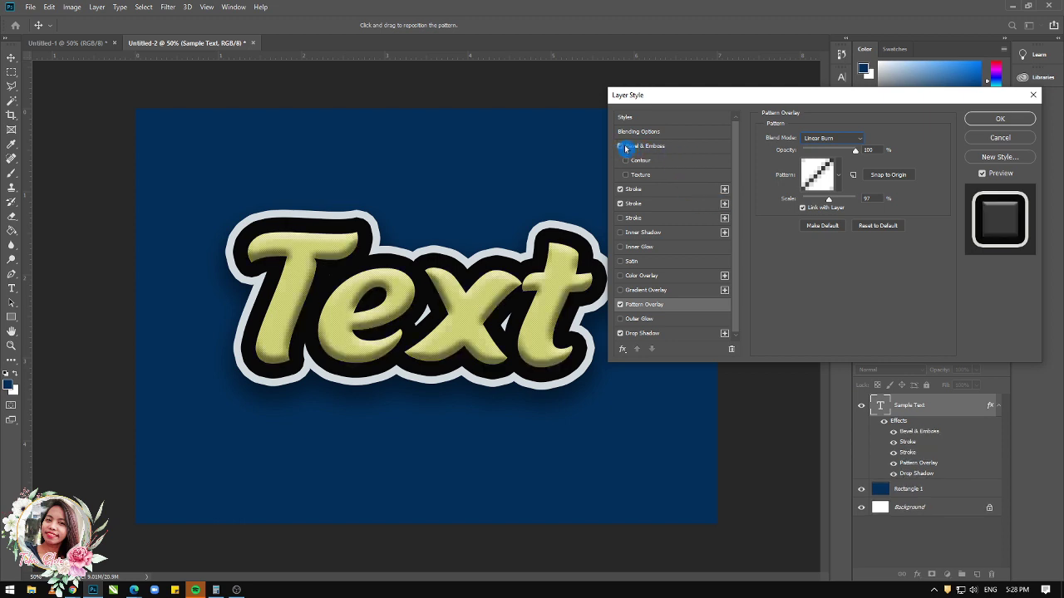
left_click(687, 147)
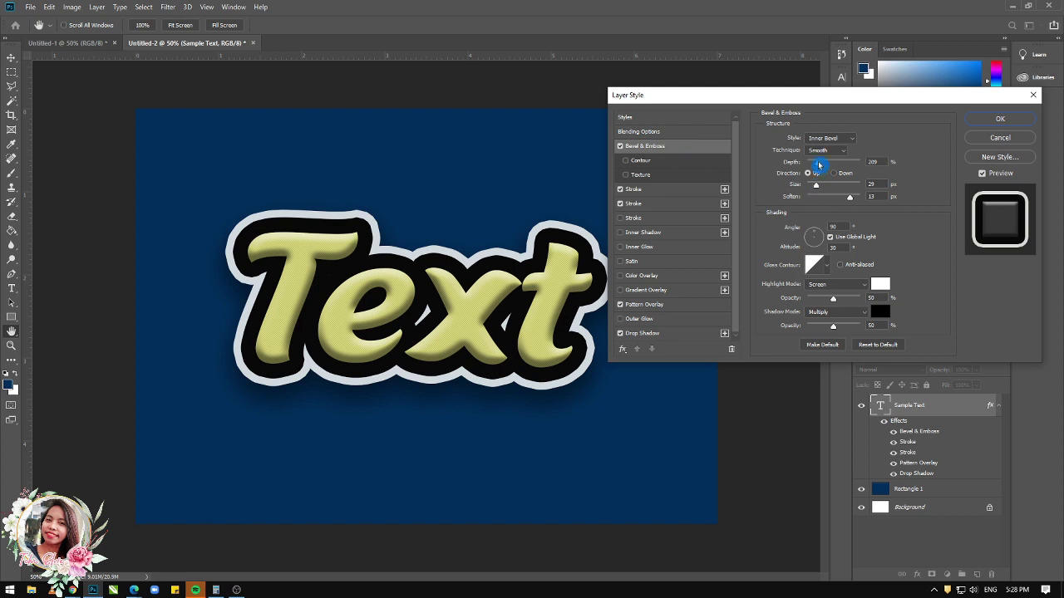
left_click_drag(816, 165, 834, 200)
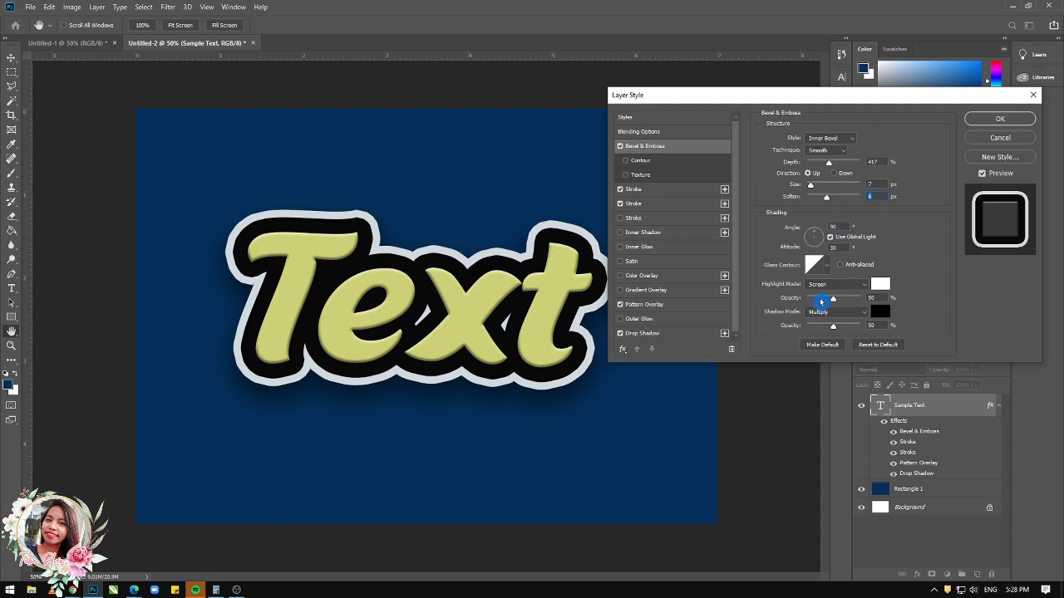
mouse_move(831, 297)
left_mouse_down()
mouse_move(812, 306)
mouse_move(824, 306)
left_mouse_up()
left_click_drag(827, 306, 820, 309)
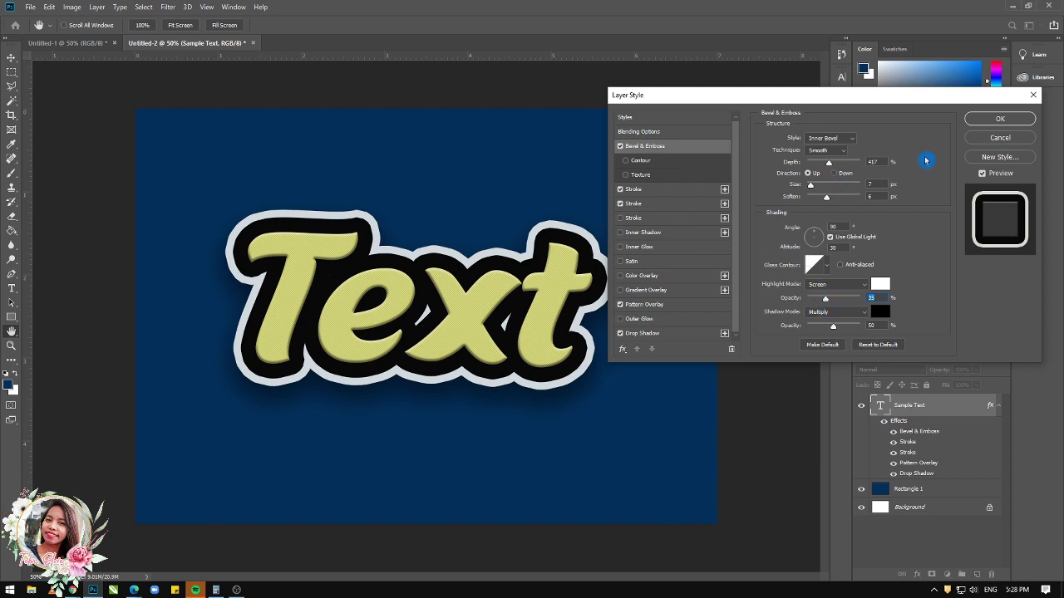
left_click(998, 123)
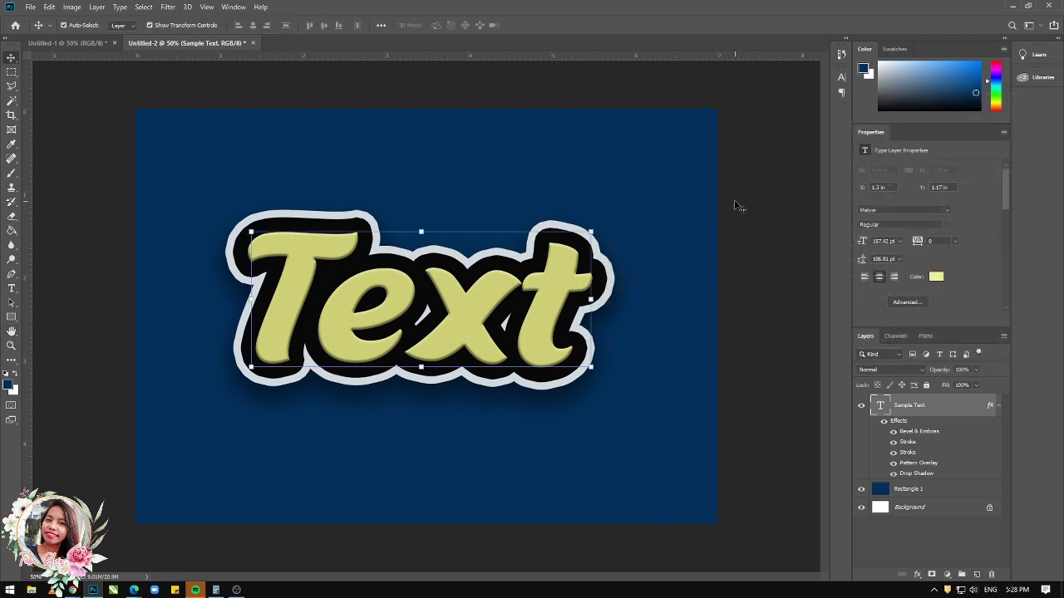
Step: Move the styled text lower on the canvas and scale it proportionally to about 102.6%
left_click_drag(541, 311, 542, 348)
key("ctrl+t")
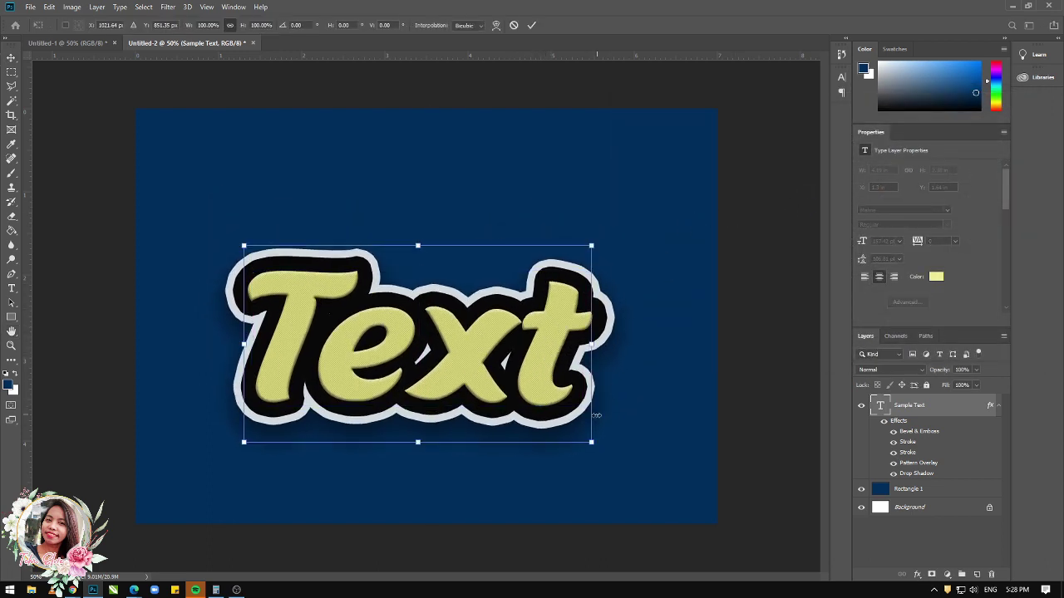
left_click_drag(592, 443, 600, 449)
left_click_drag(559, 392, 552, 389)
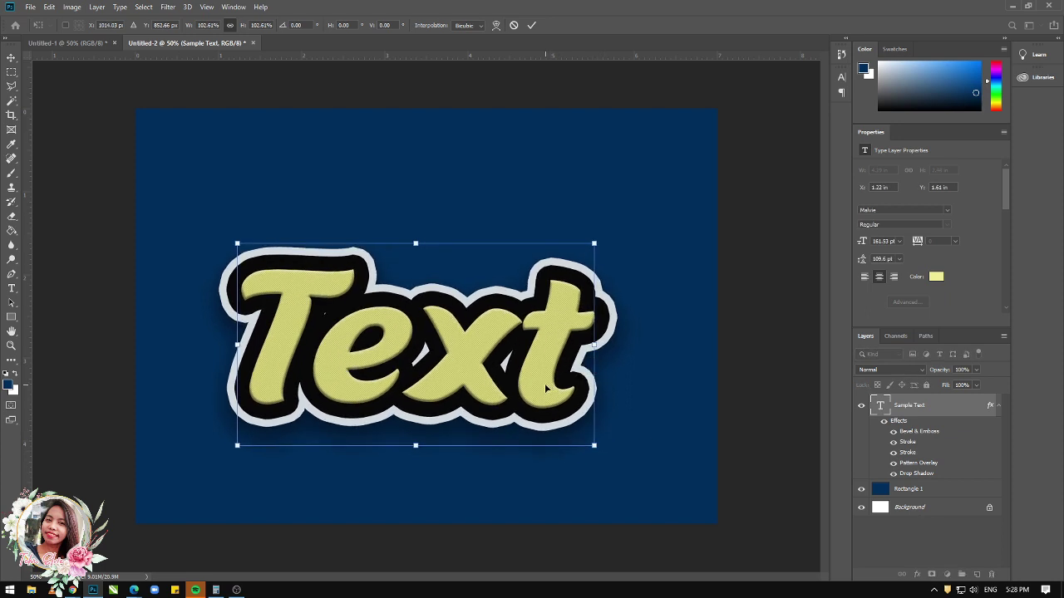
key("Return")
left_click(633, 362)
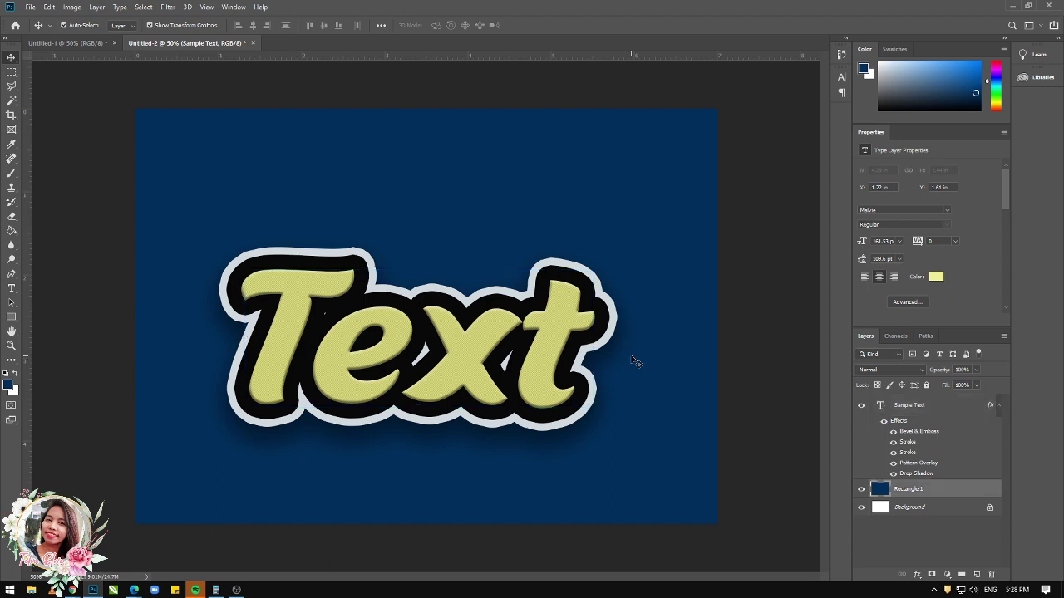
Step: Move the large styled text slightly higher on the canvas
left_click_drag(553, 382, 553, 367)
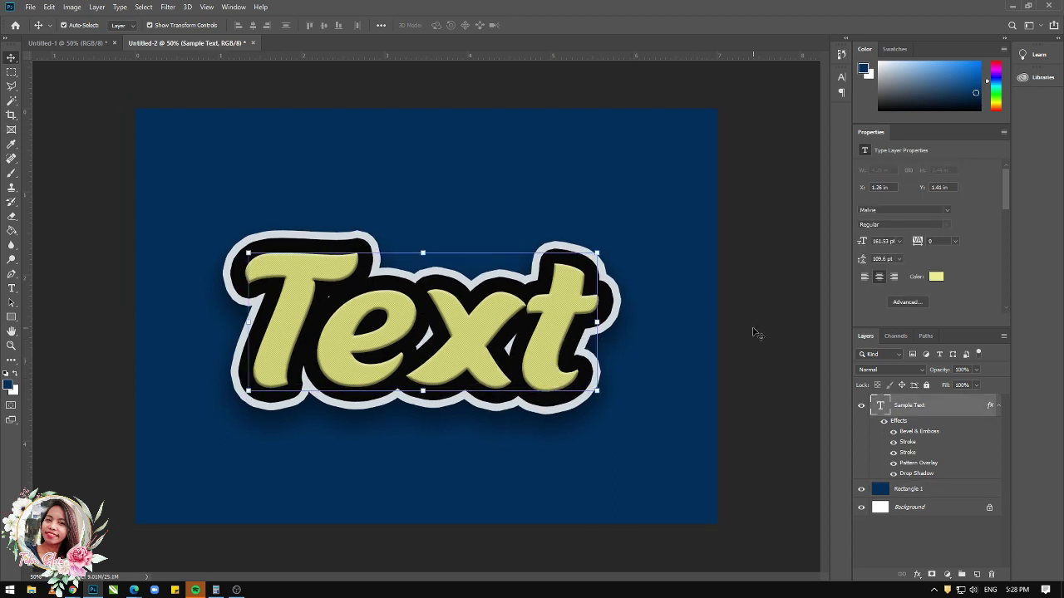
left_click(754, 330)
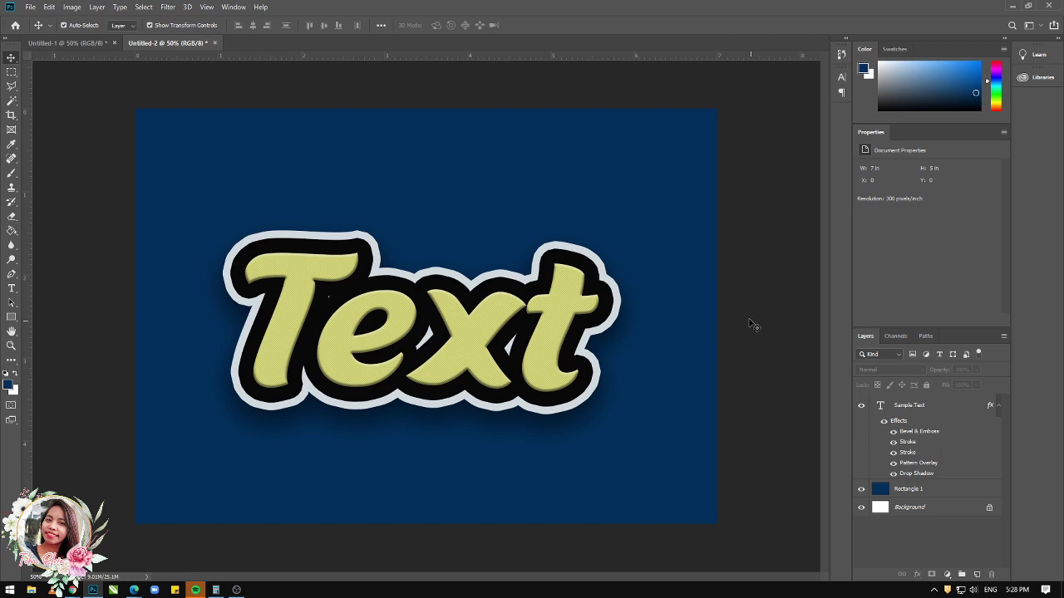
Step: Add the text "Edit" above the large text and set its font to Aliando Rocky
left_click(12, 288)
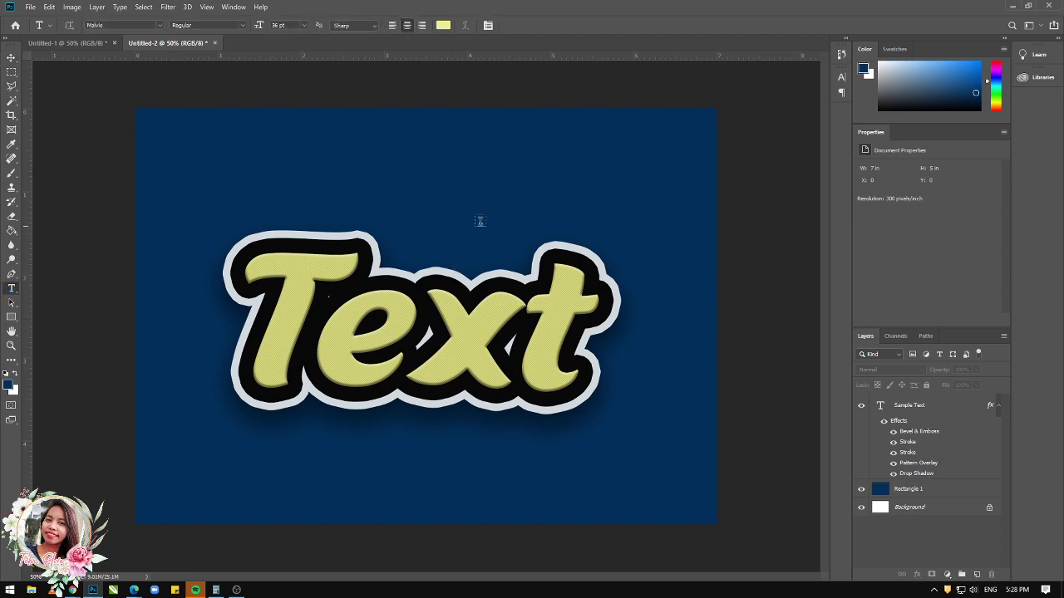
left_click(423, 218)
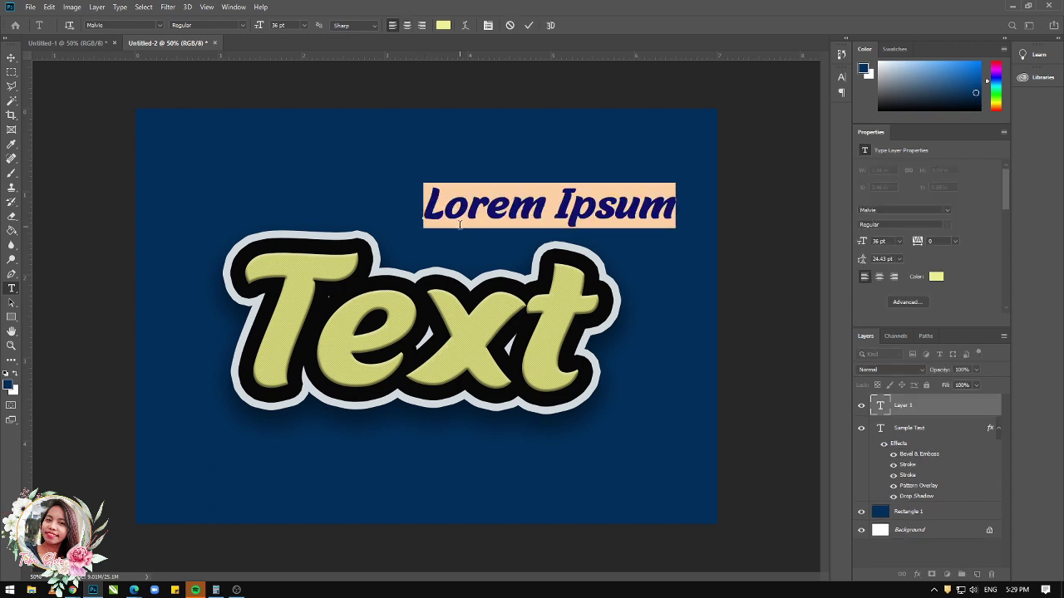
type("Edit")
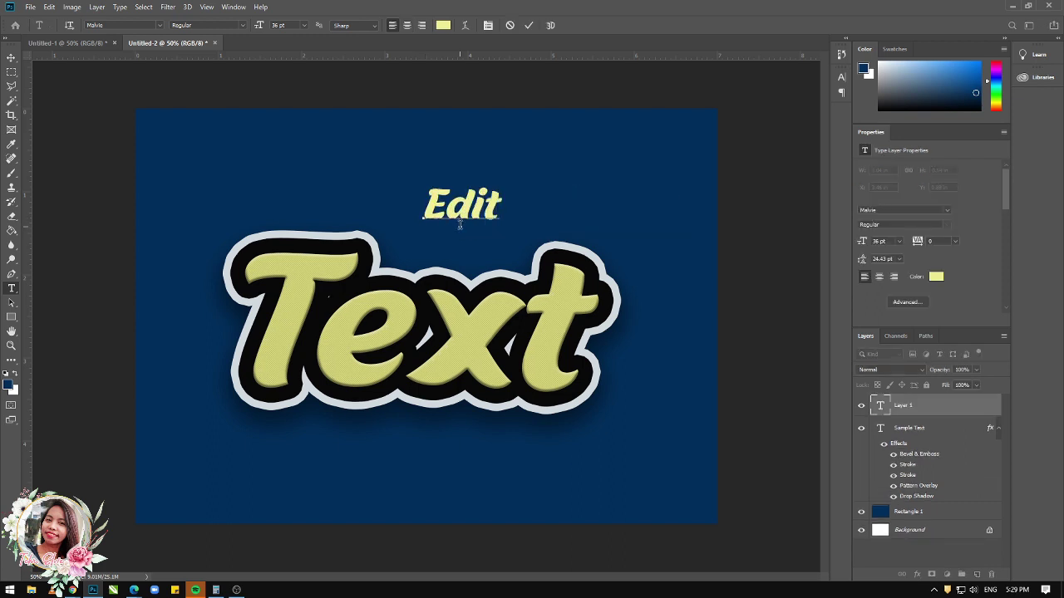
key("ctrl+a")
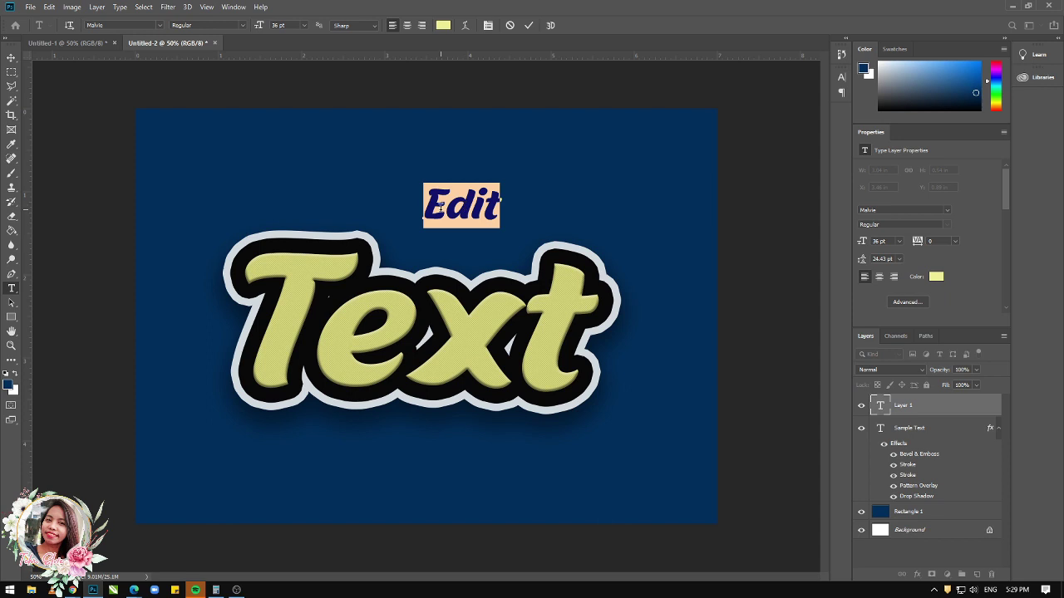
left_click(440, 208)
left_click_drag(429, 206, 501, 209)
left_click(158, 26)
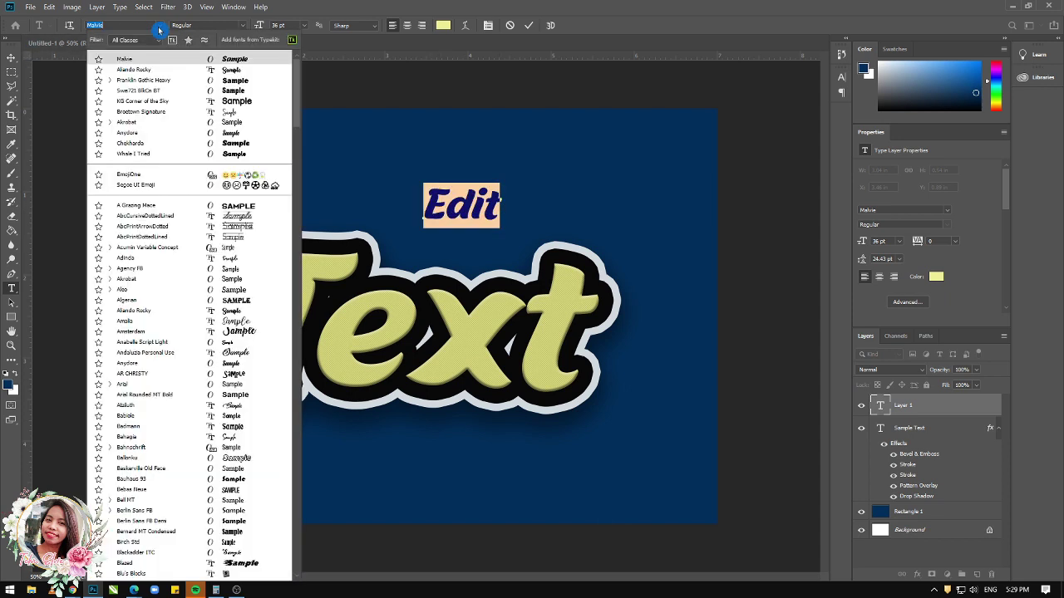
left_click(172, 72)
left_click(12, 58)
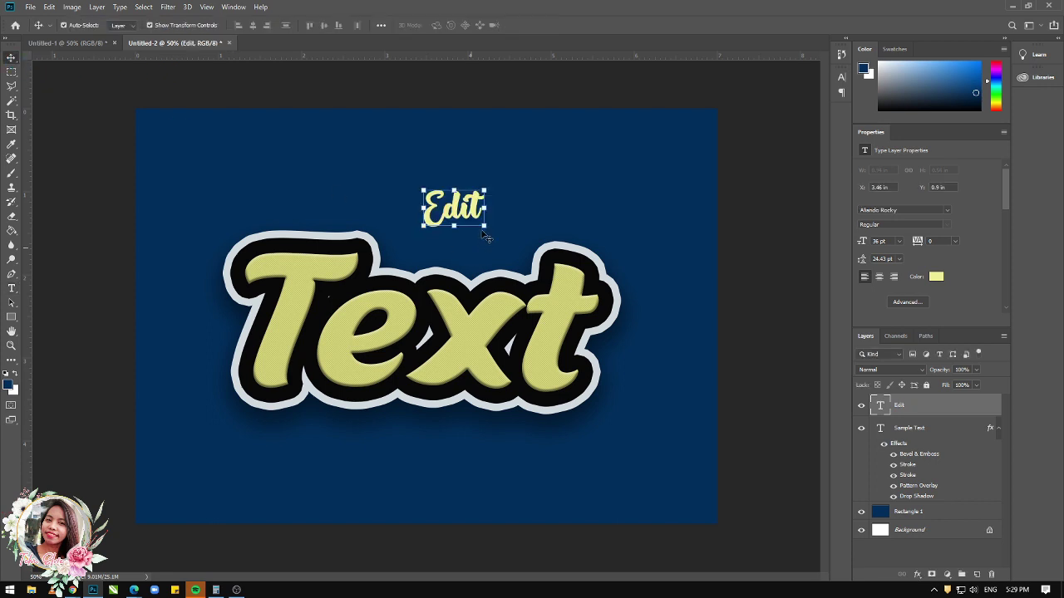
Step: Enlarge "Edit" to about 82.3 pt, tilt it about 17° counterclockwise and place it overlapping the upper edge of the large text
left_click_drag(482, 227, 541, 273)
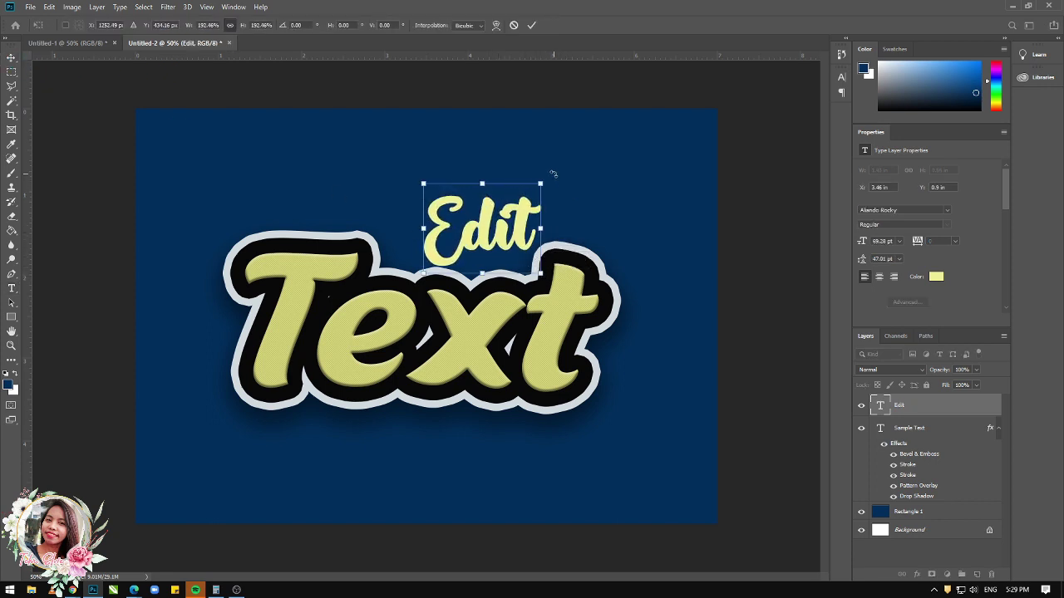
left_click_drag(554, 173, 534, 165)
left_click_drag(516, 211, 495, 229)
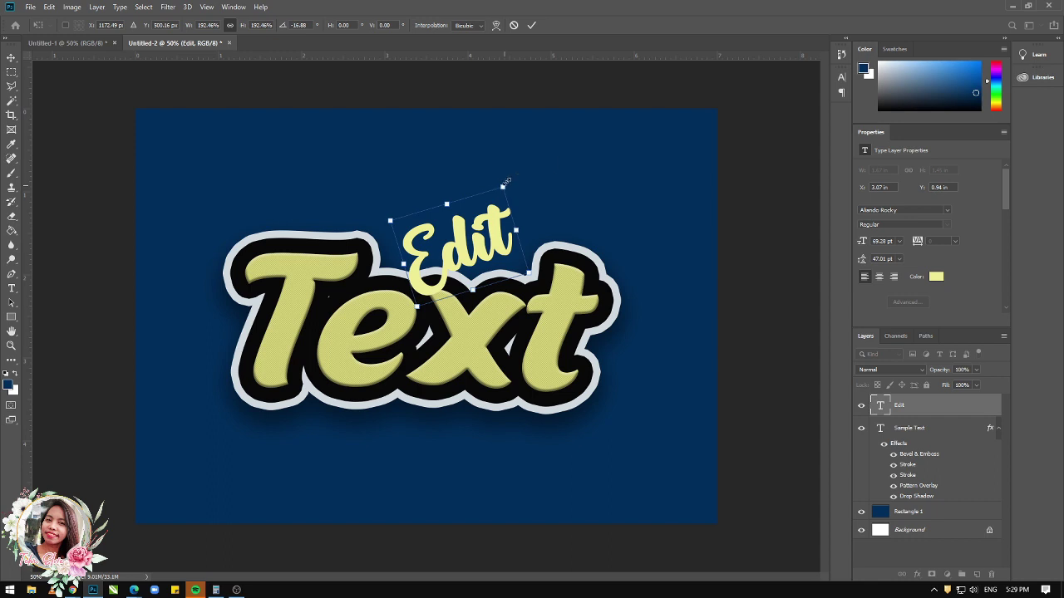
left_click_drag(506, 181, 519, 134)
key("Return")
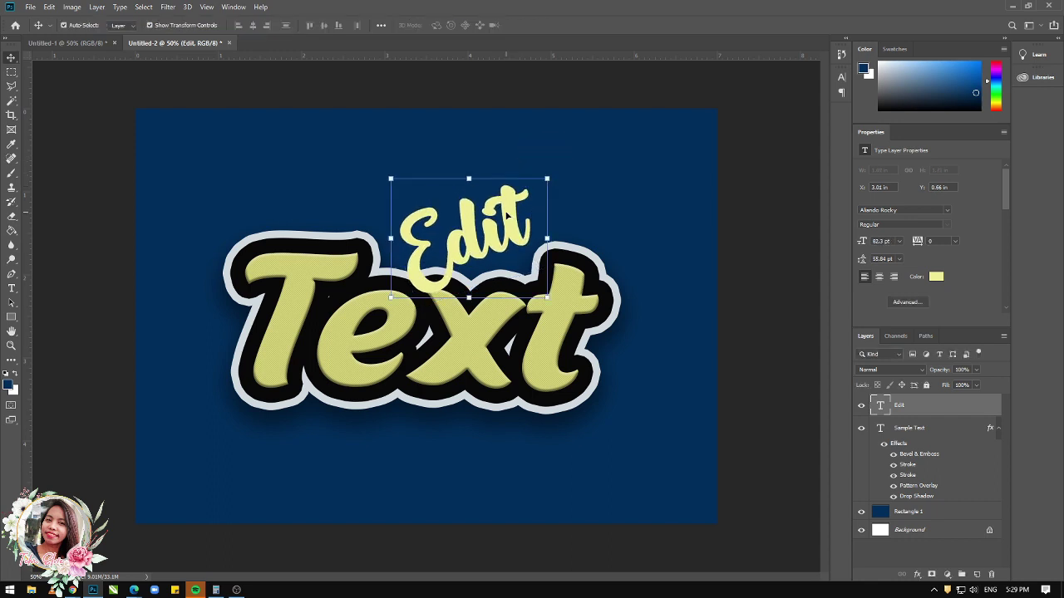
left_click_drag(506, 215, 507, 215)
Step: Change the color of the "Edit" text to a light pink, about #e79be6
left_click(11, 288)
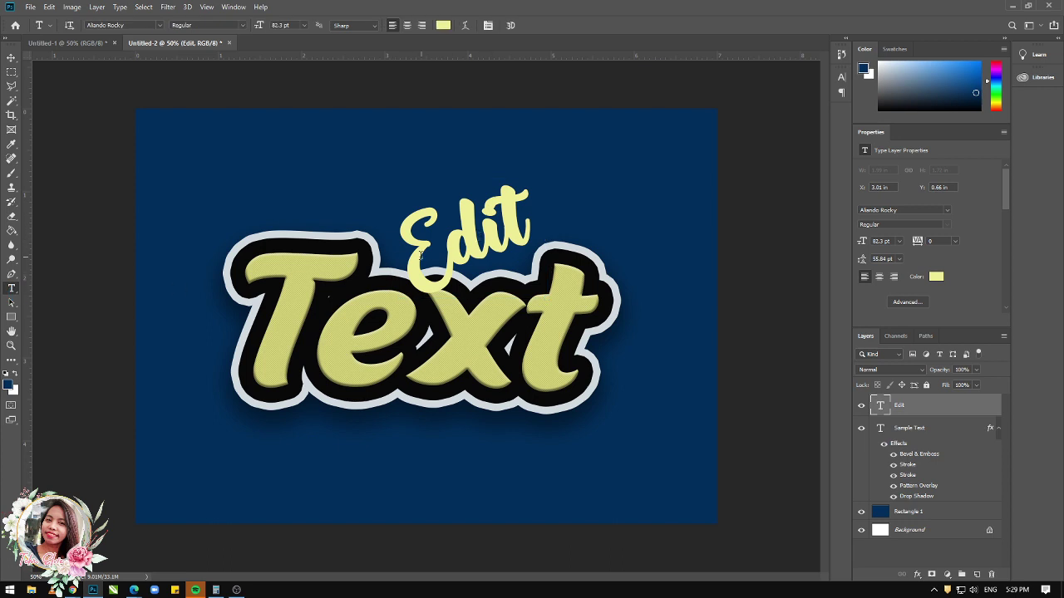
left_click_drag(406, 254, 539, 222)
left_click(441, 31)
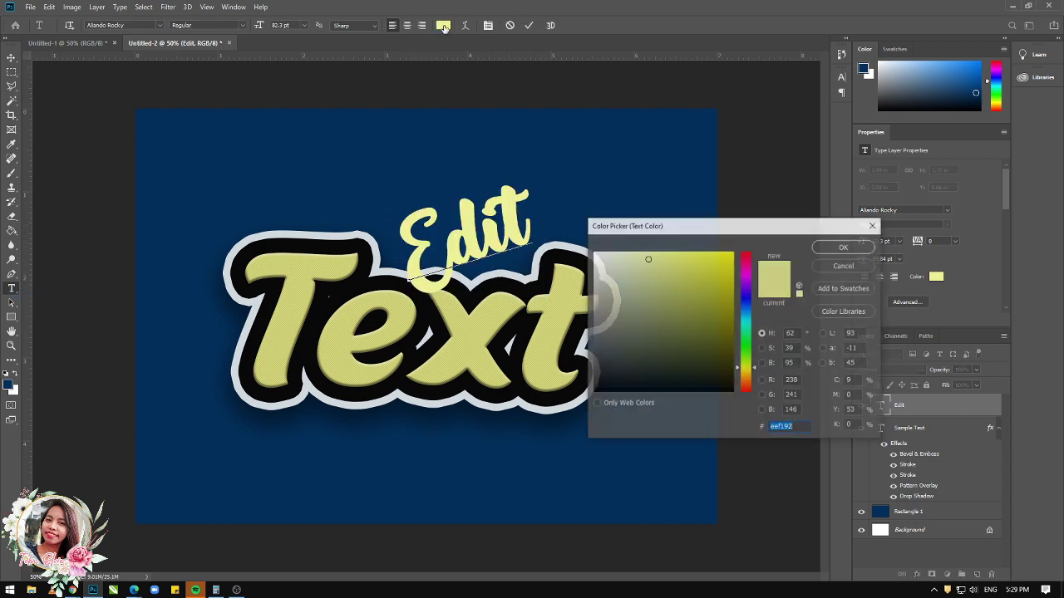
left_click(746, 275)
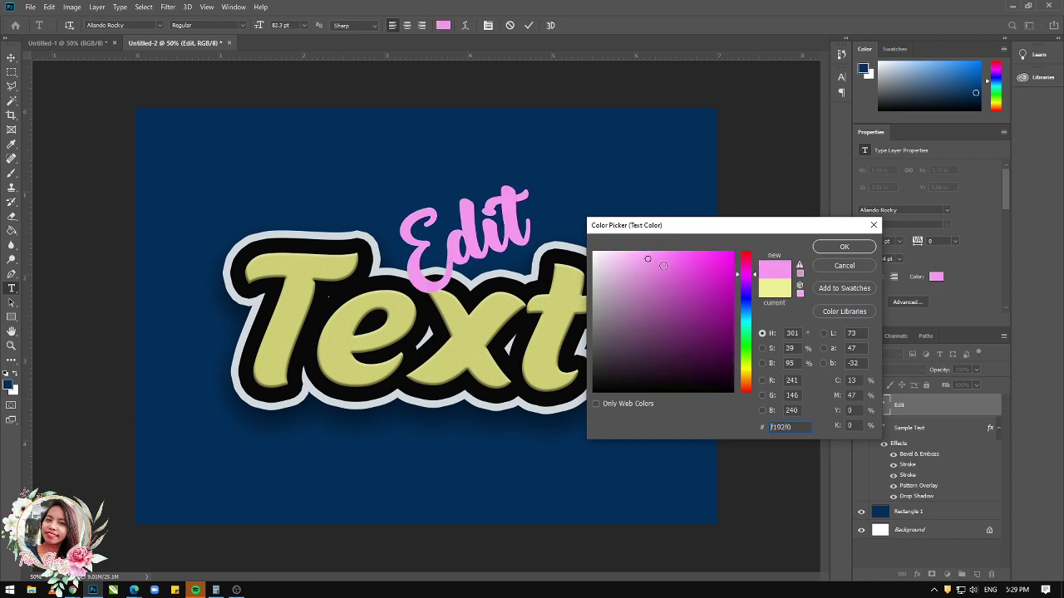
left_click(657, 264)
left_click(646, 260)
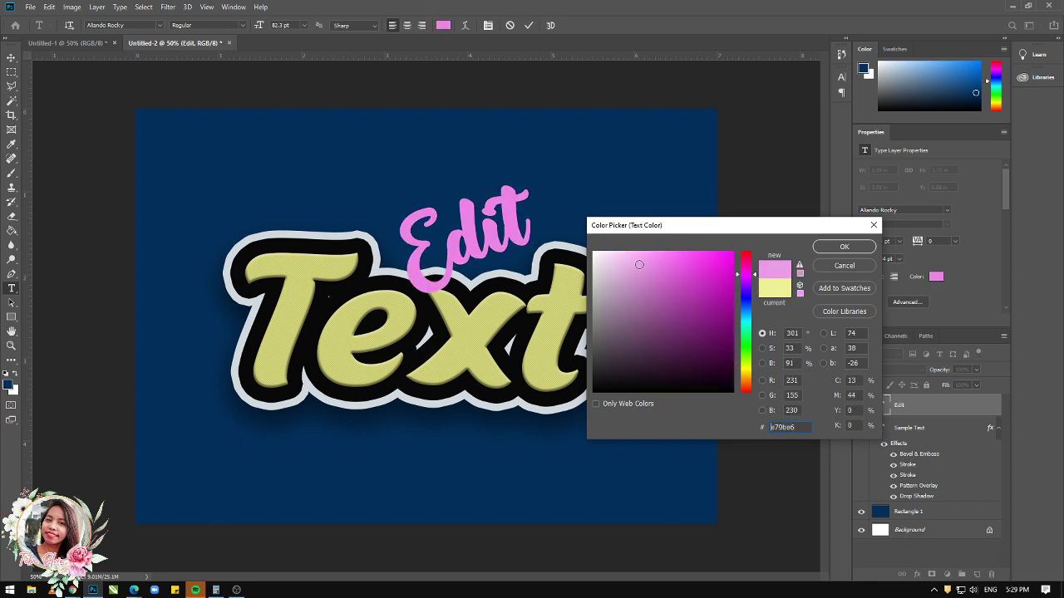
left_click(832, 248)
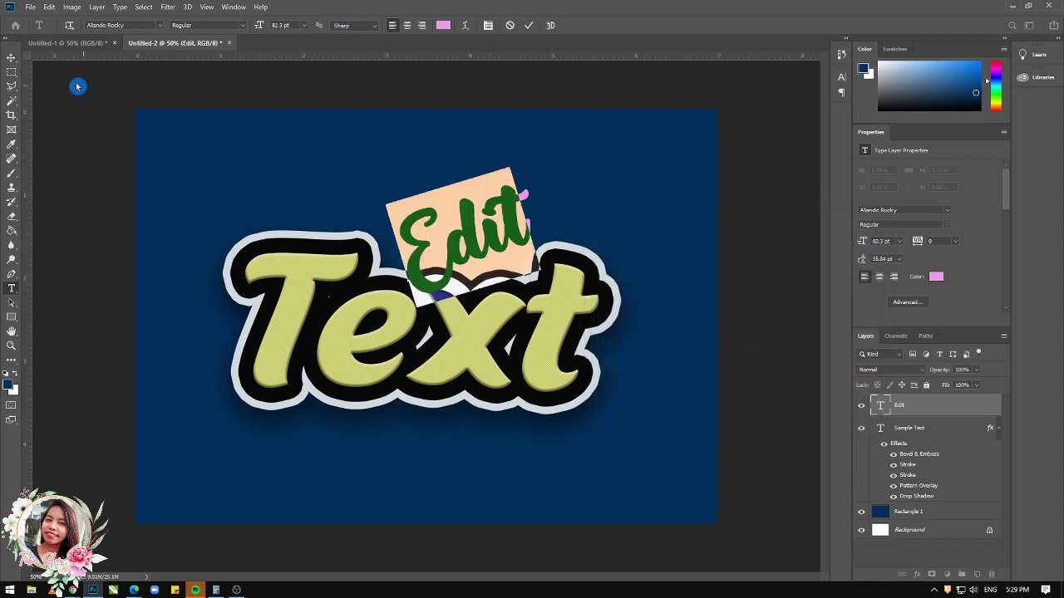
left_click(11, 56)
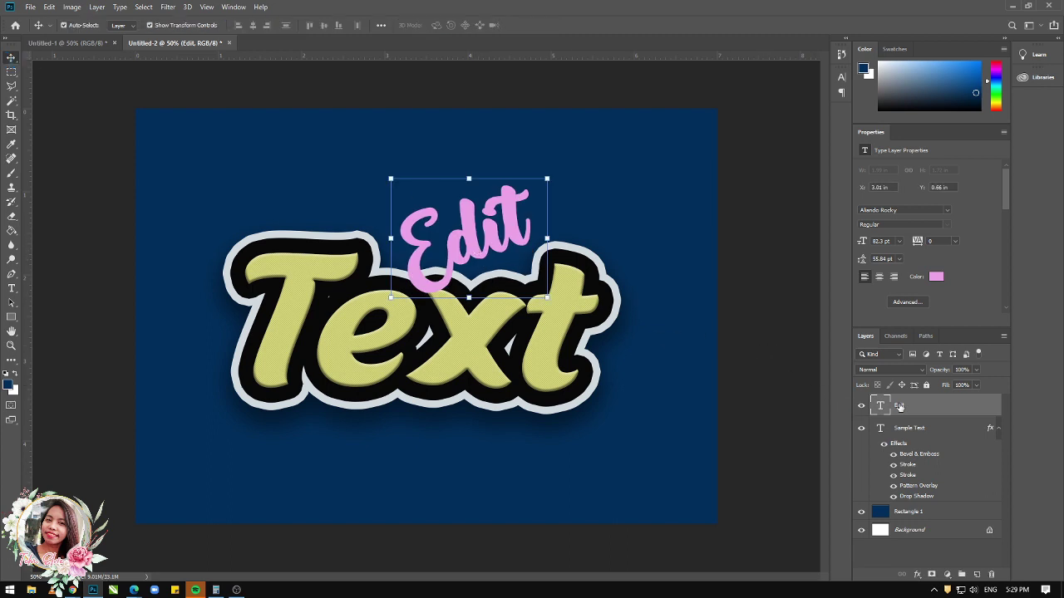
Step: Add a black outside stroke of 32 px to the "Edit" text
double_click(954, 413)
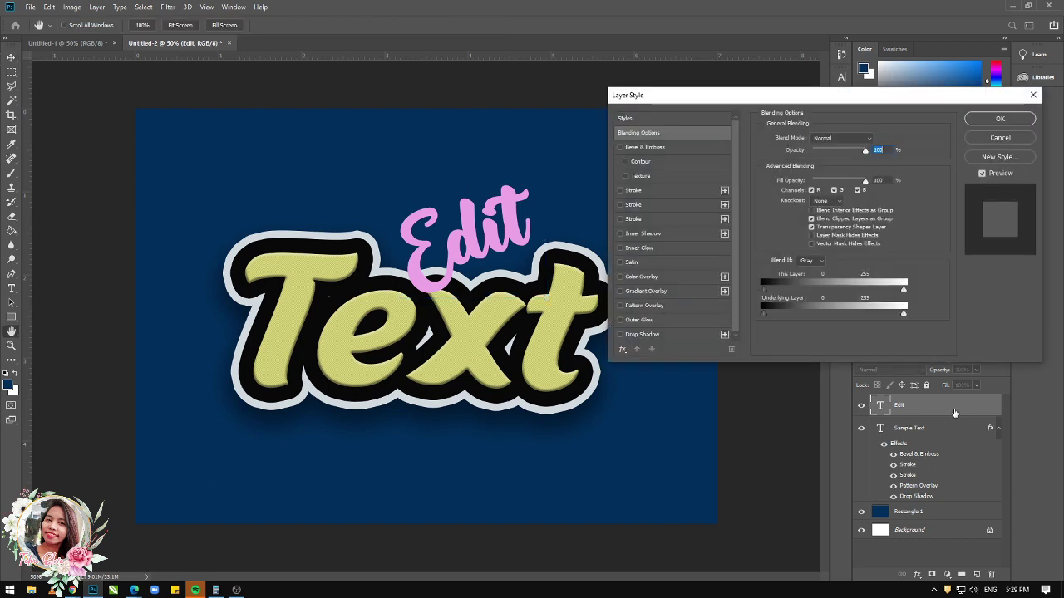
left_click(687, 195)
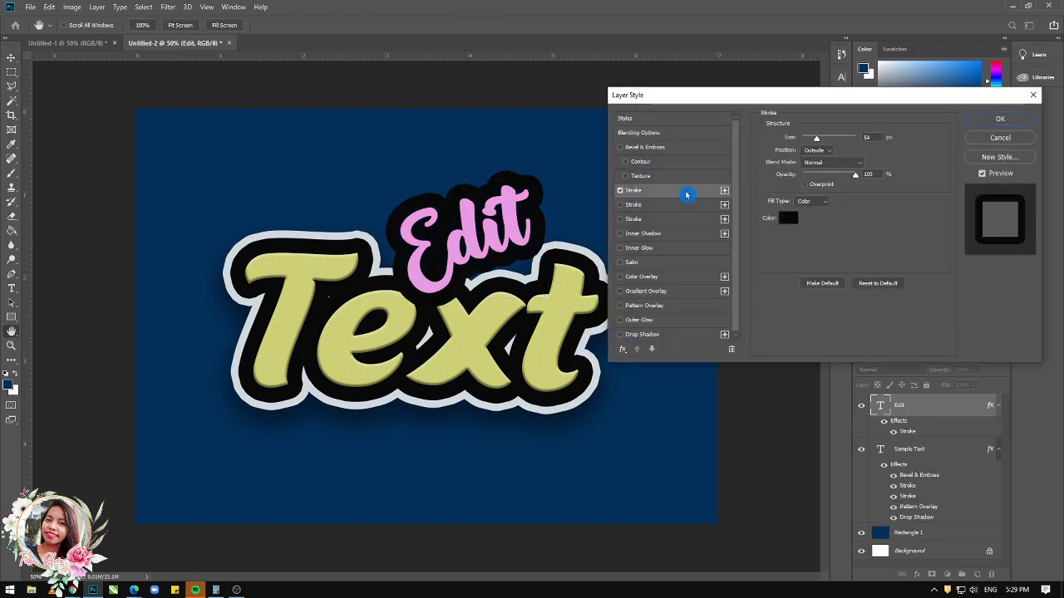
left_click_drag(817, 143, 814, 143)
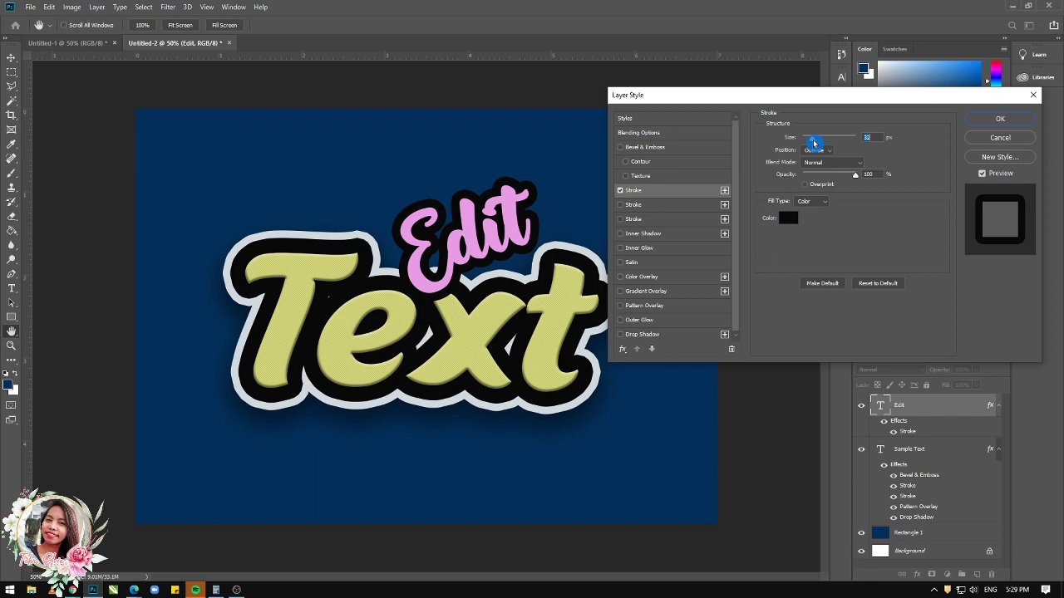
Step: Add a second outside stroke to the "Edit" text in white with a size of 46 px
left_click(725, 193)
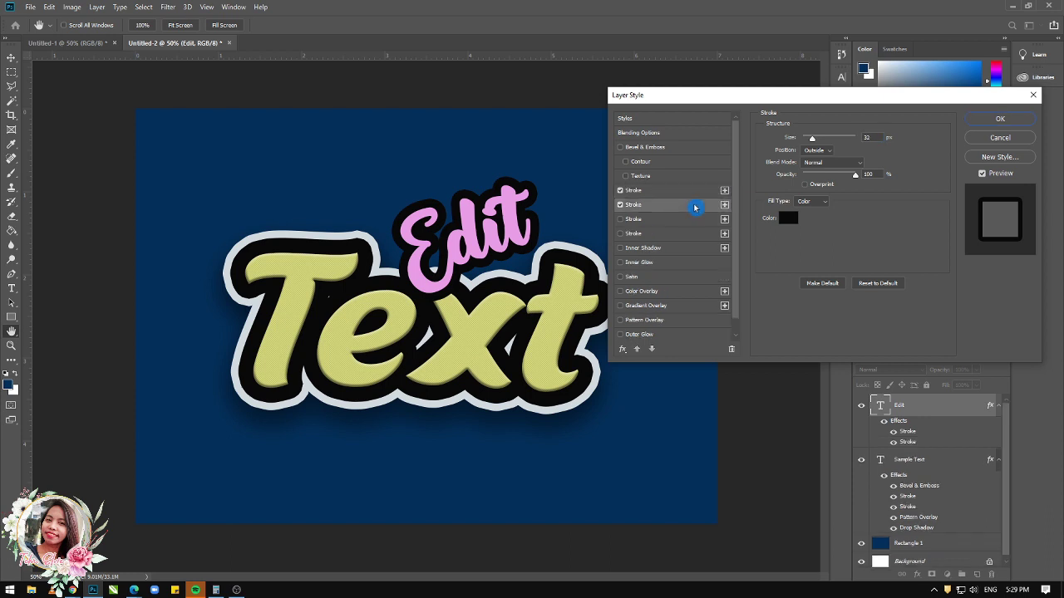
left_click(792, 217)
left_click(597, 252)
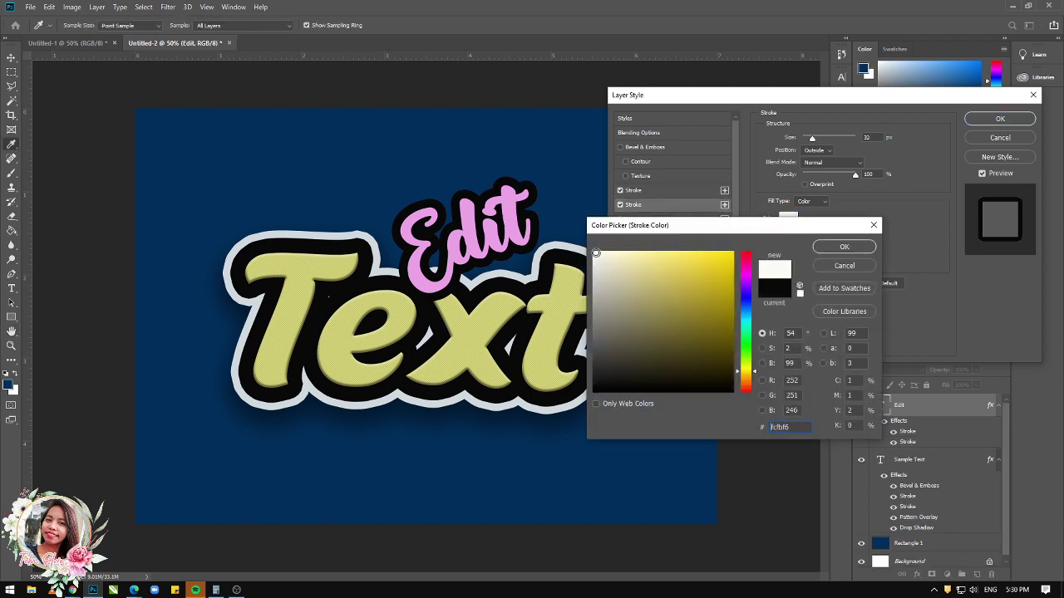
left_click(833, 254)
left_click_drag(811, 140, 818, 145)
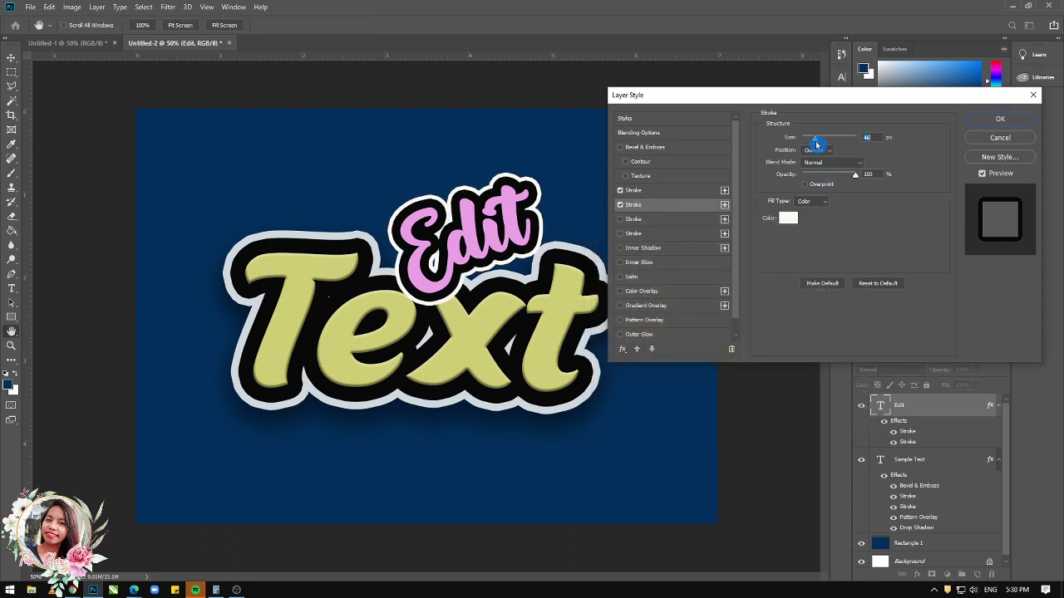
left_click(986, 125)
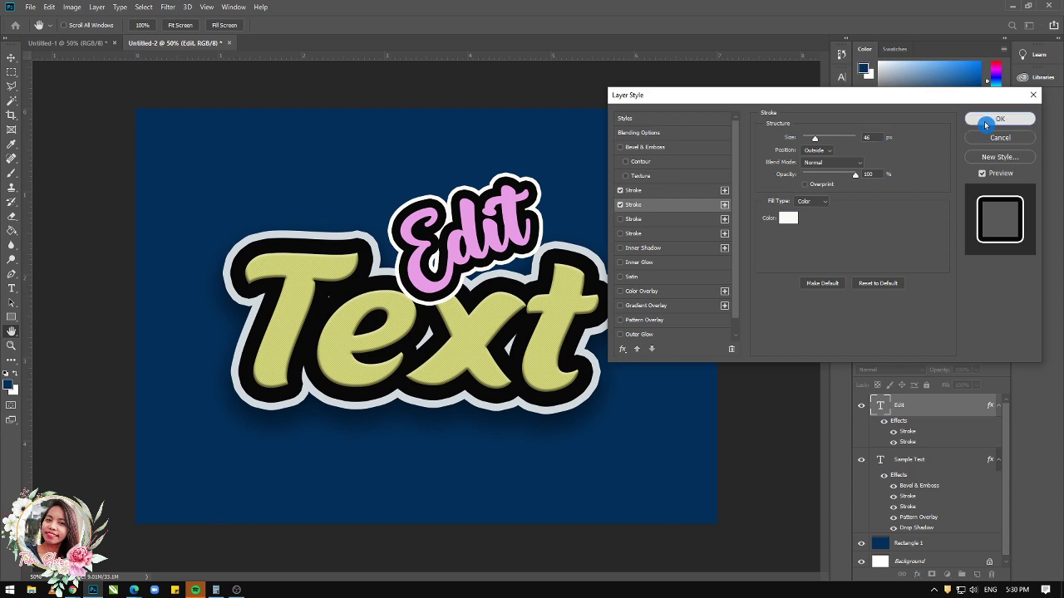
Step: Shift "Edit" slightly to the left and scale it down to about 81.5 pt
left_click_drag(507, 226, 501, 223)
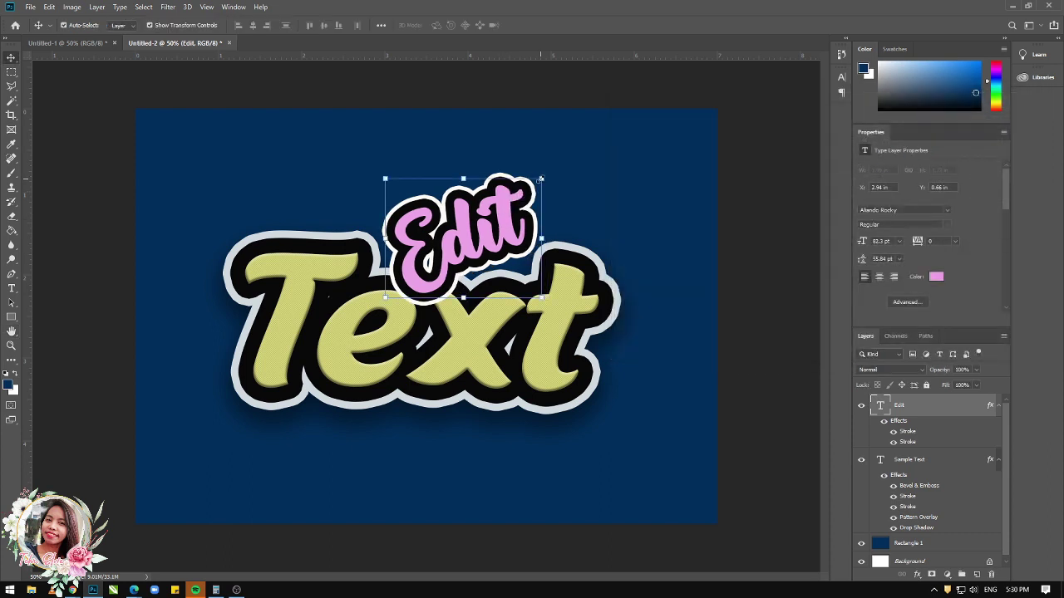
key("ctrl+t")
left_click_drag(544, 163, 543, 165)
key("Return")
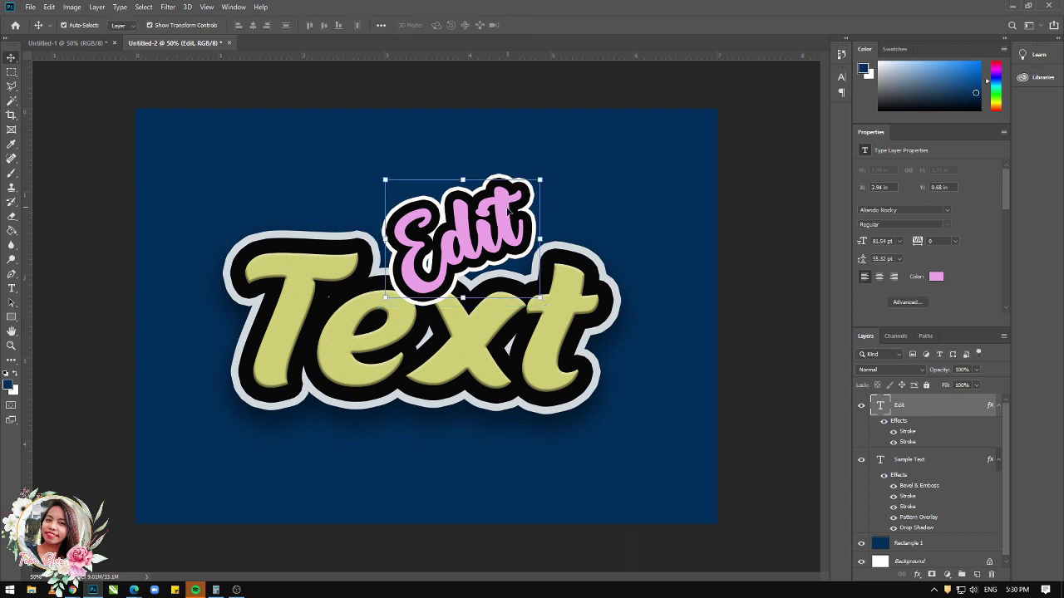
left_click(744, 227)
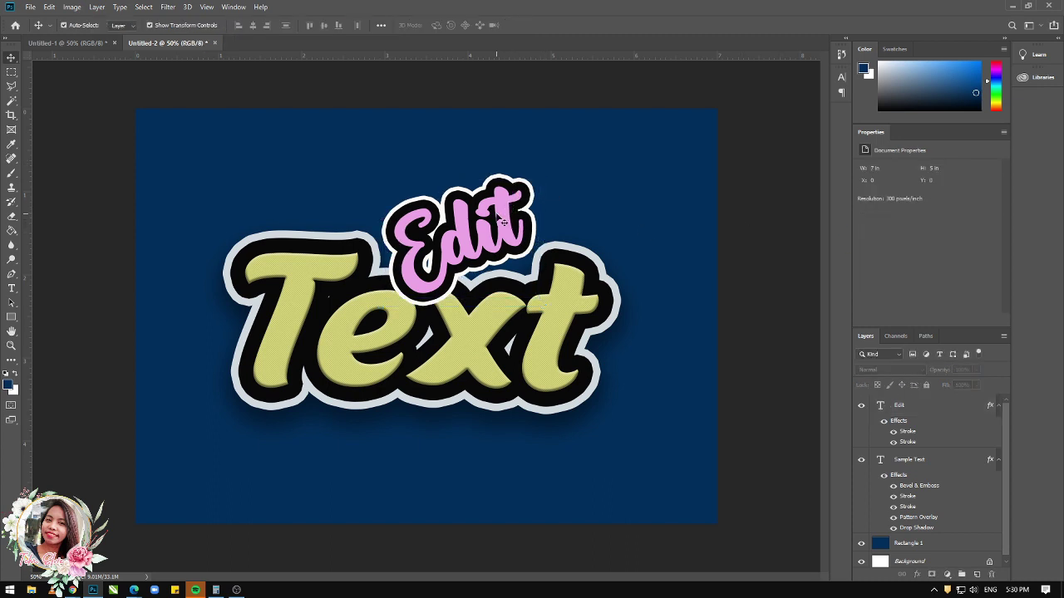
Step: Lower the opacity of the white outer stroke on "Edit" to 74%
left_click(935, 405)
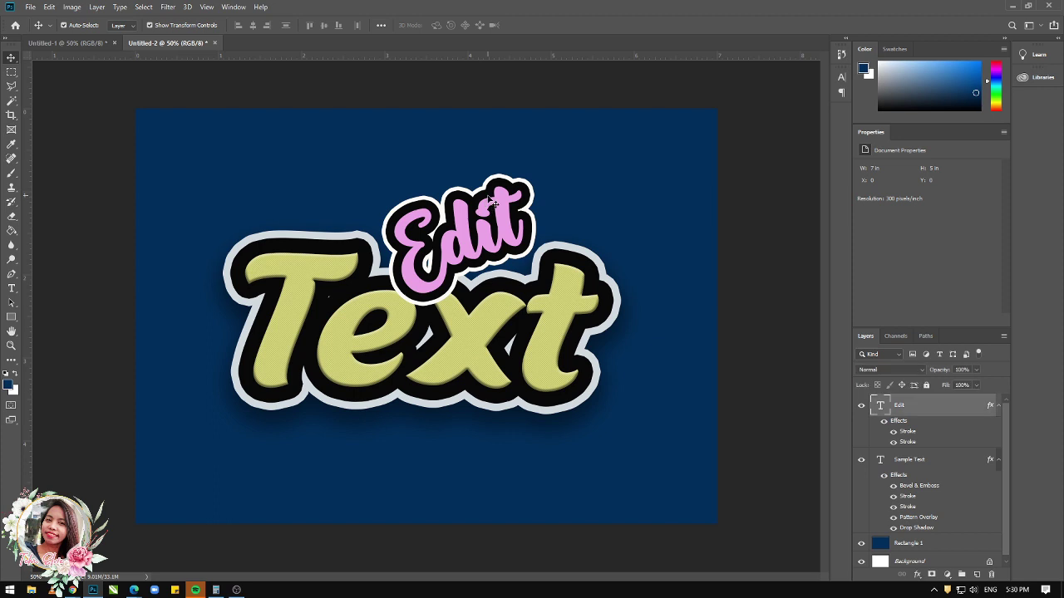
double_click(950, 404)
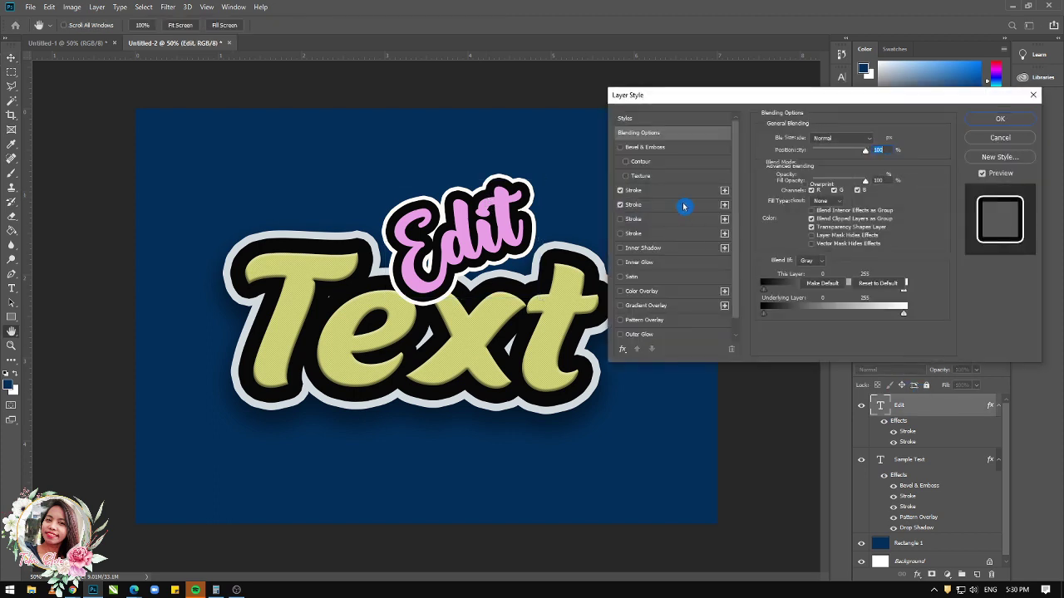
left_click(684, 205)
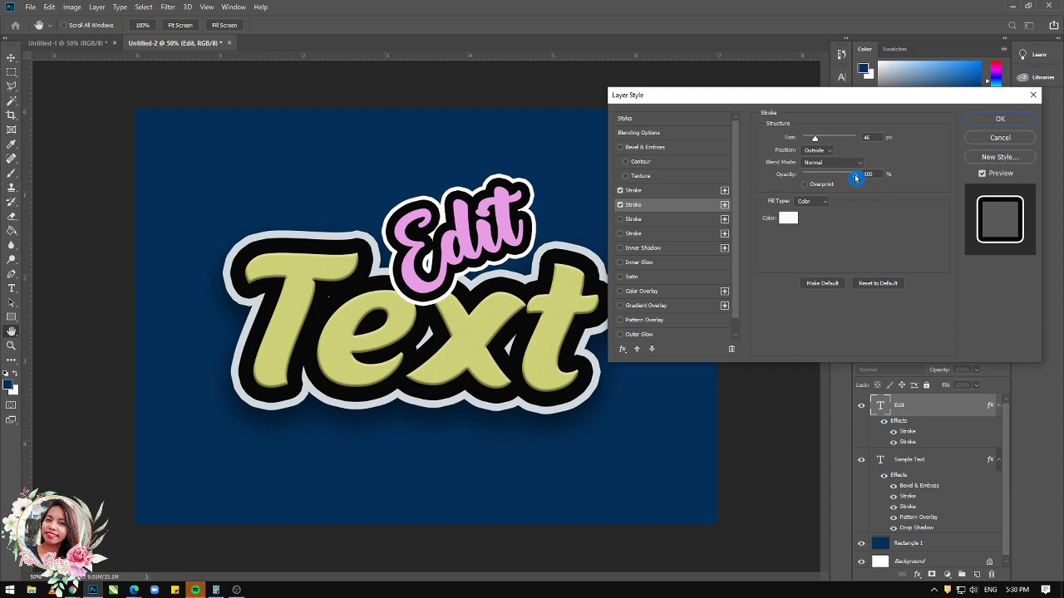
left_click_drag(856, 178, 842, 178)
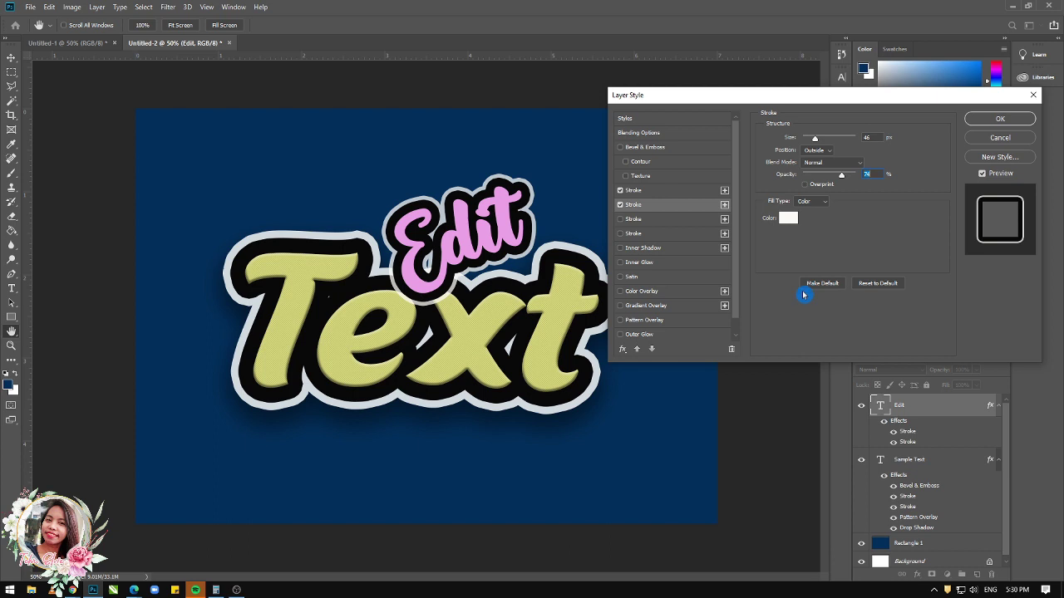
left_click(1000, 118)
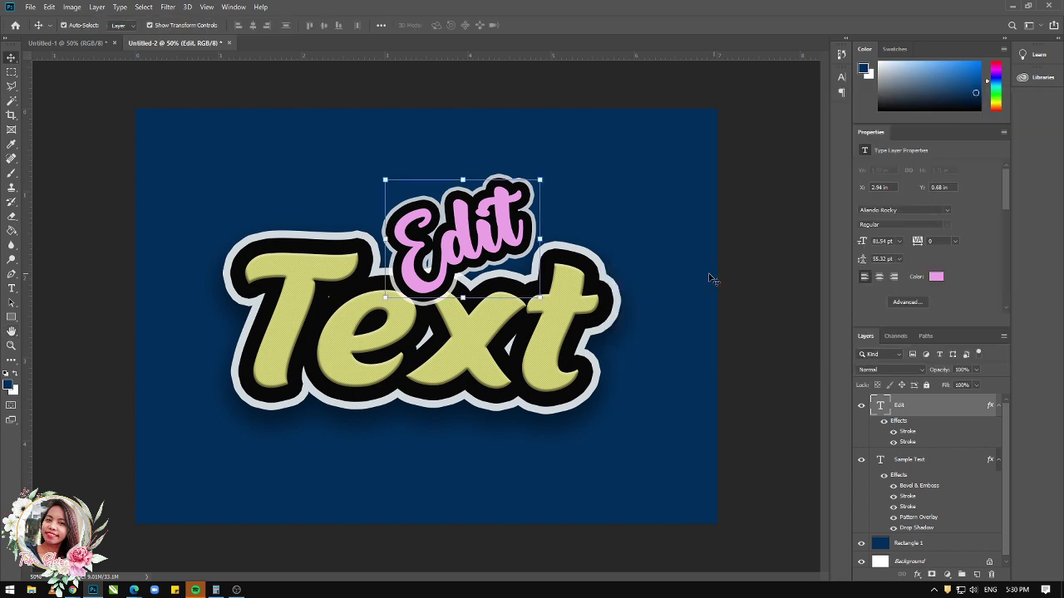
Step: Rotate "Edit" slightly clockwise, scale it down to about 74.7 pt, and reposition it above the "e" and "x" of "Text"
left_click(583, 334)
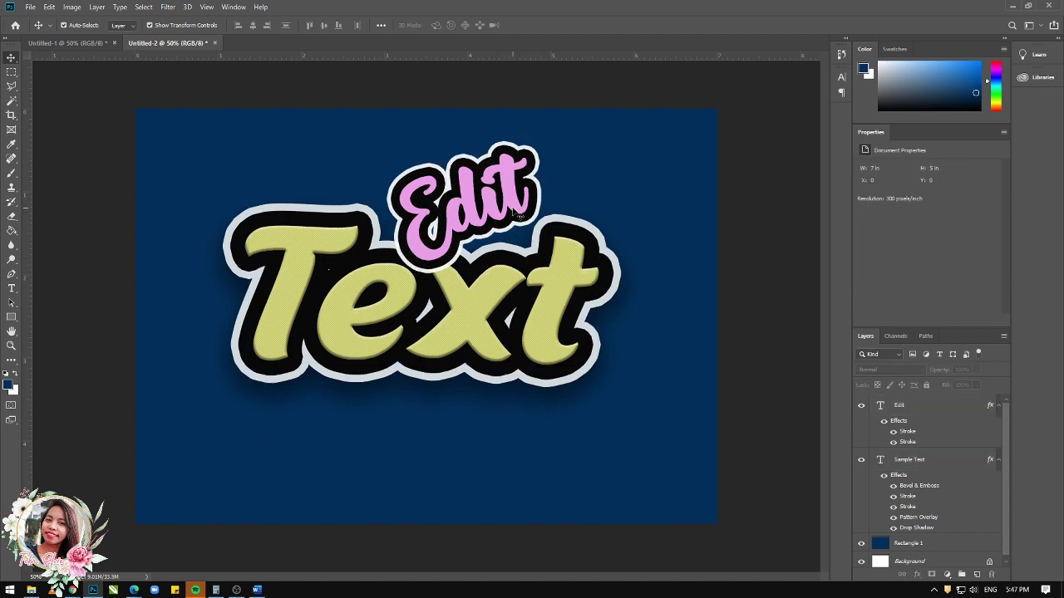
left_click_drag(517, 215, 504, 213)
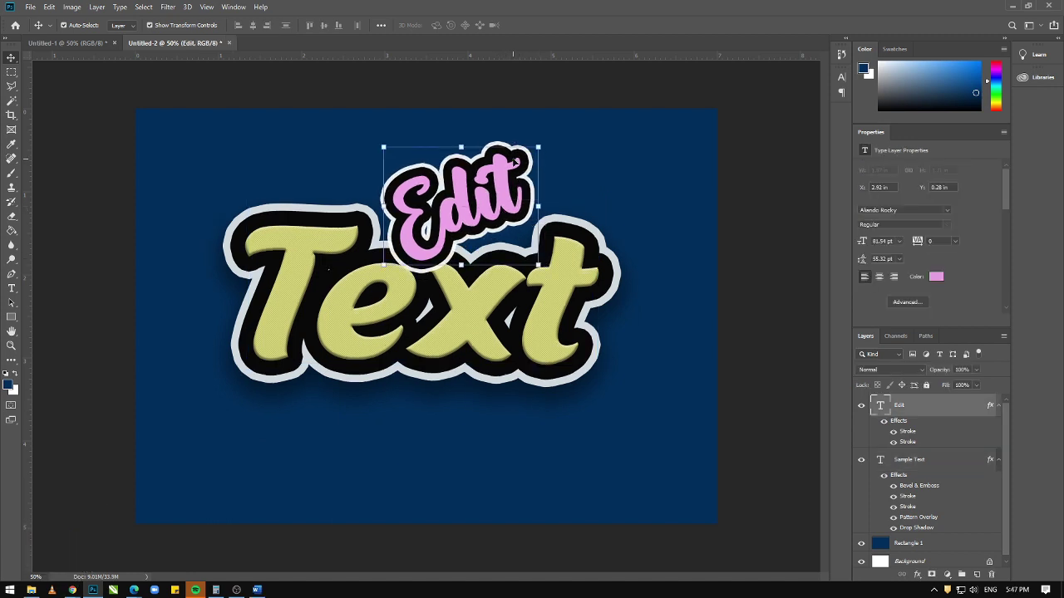
left_click_drag(544, 139, 532, 159)
left_click_drag(501, 200, 489, 193)
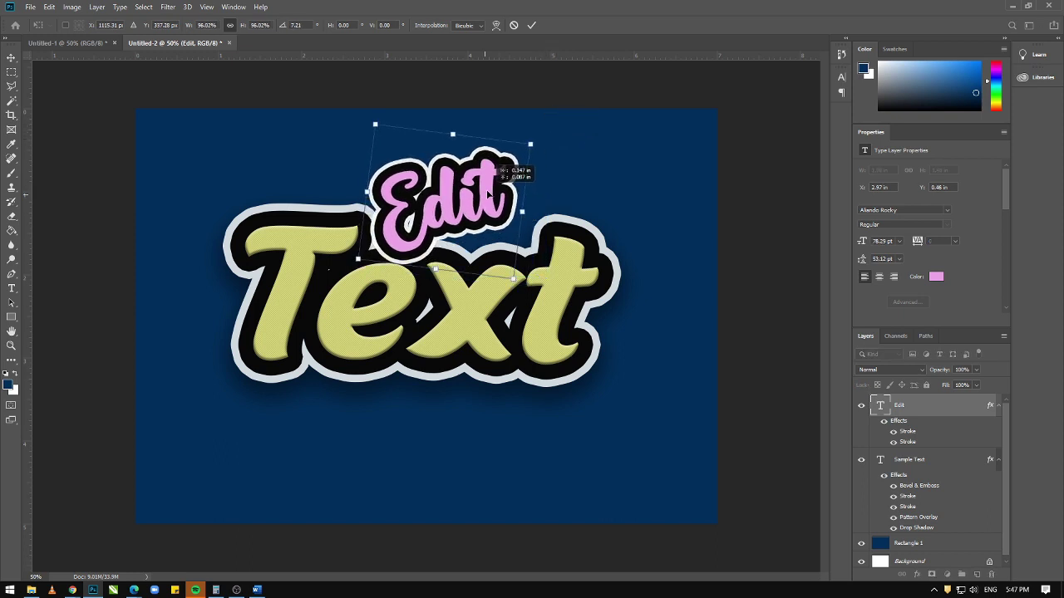
left_click_drag(514, 279, 507, 271)
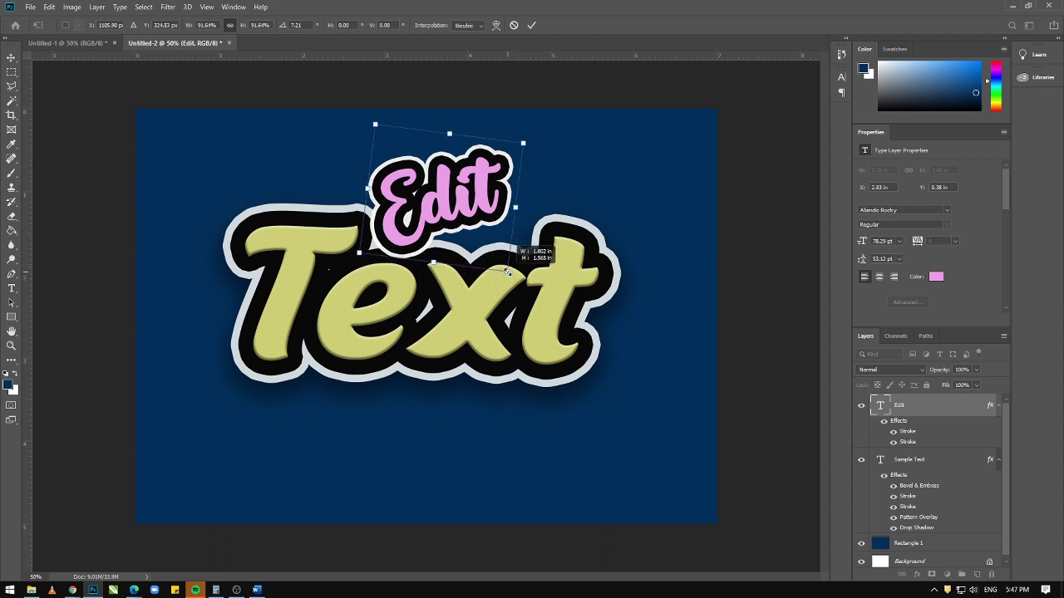
left_click_drag(479, 192, 470, 199)
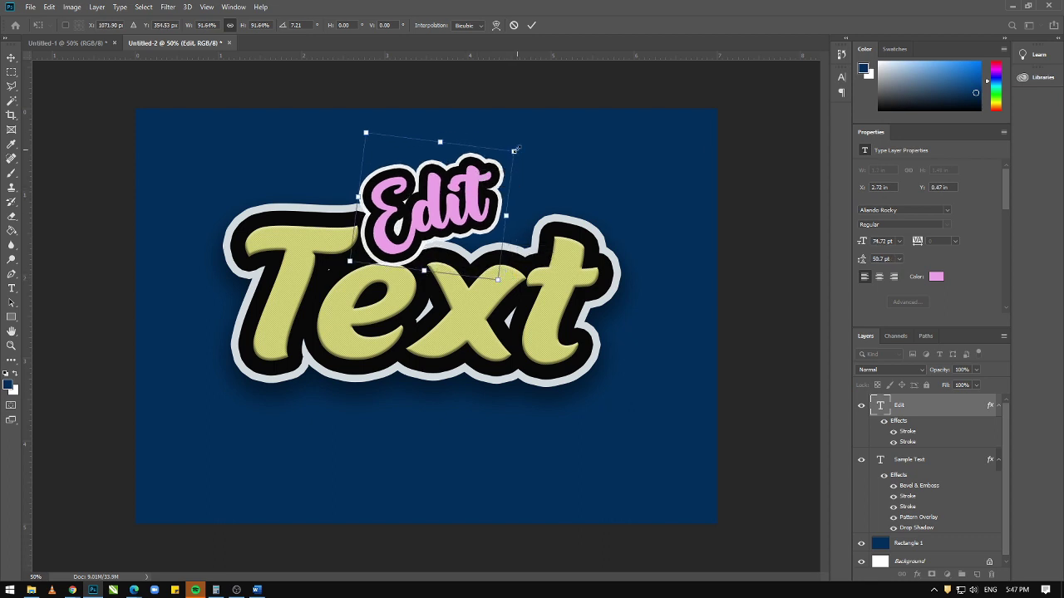
left_click_drag(523, 141, 523, 137)
key("Return")
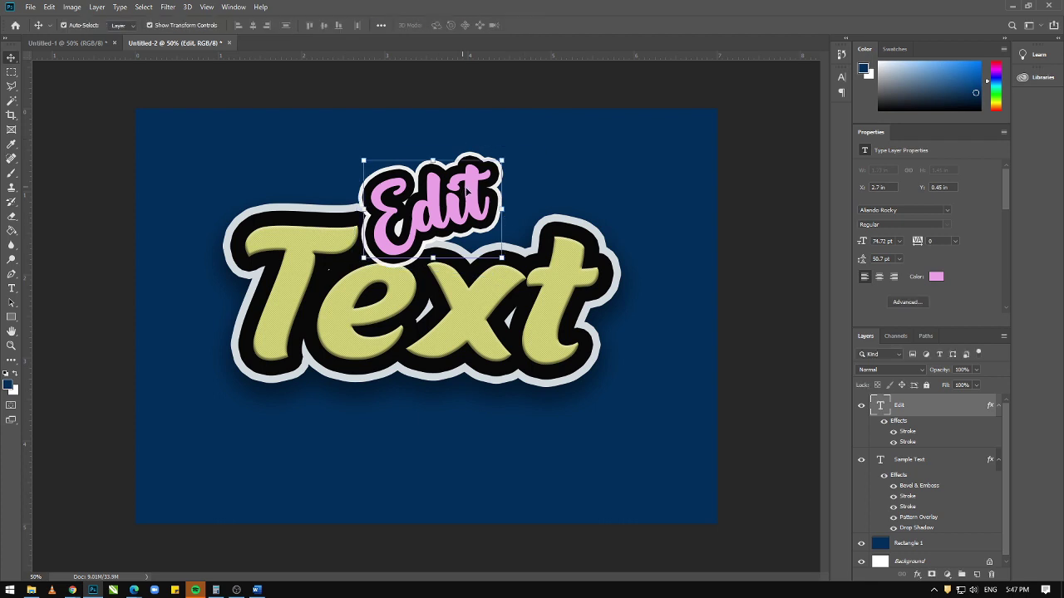
left_click_drag(470, 191, 474, 191)
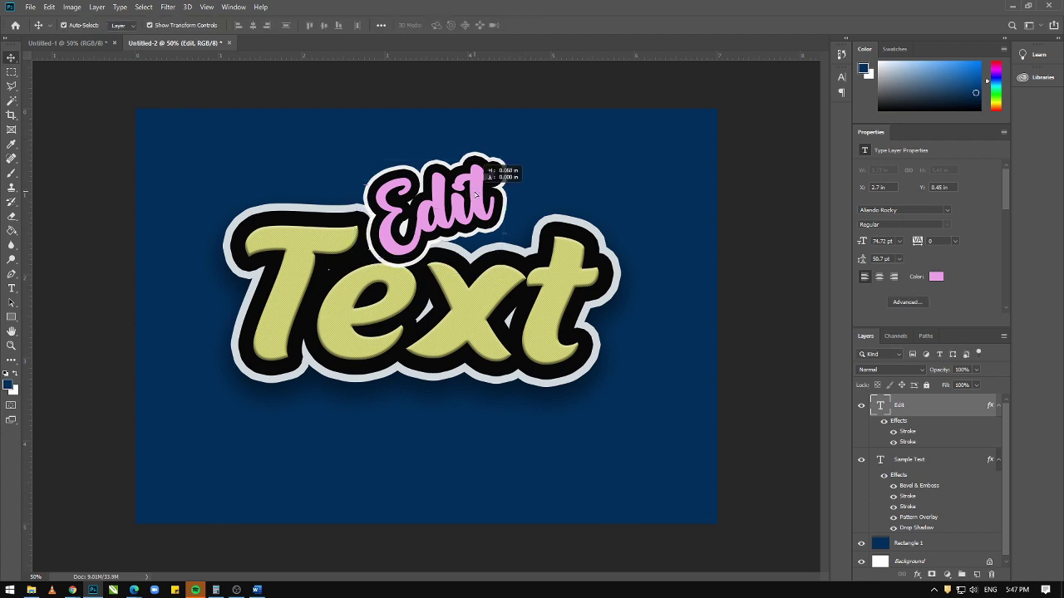
left_click(756, 201)
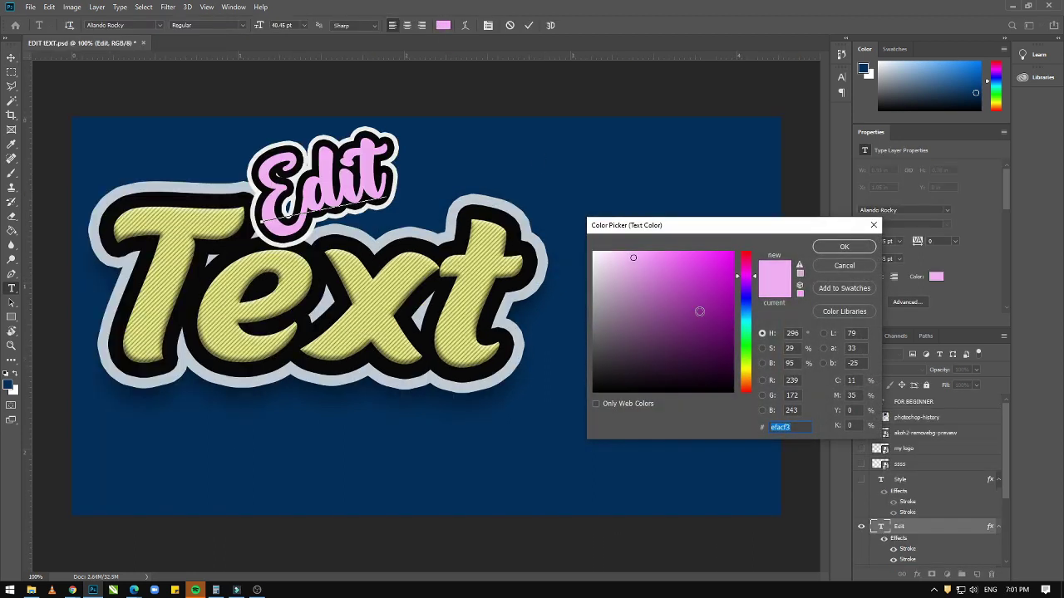
Step: Recolor the "Edit" text to light blue, #7bc9ed
left_click(747, 323)
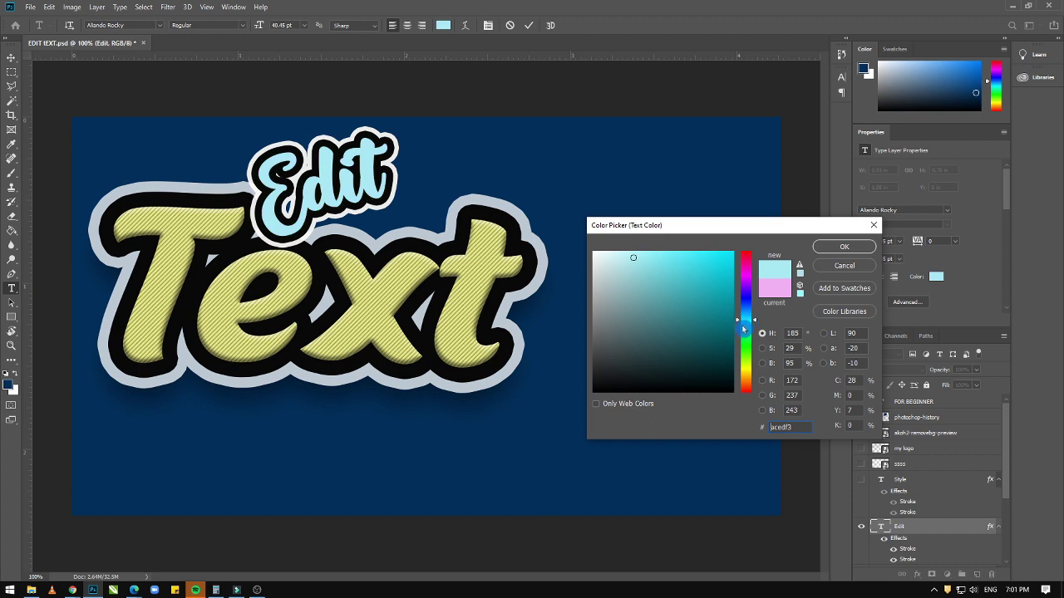
left_click(746, 314)
left_click(660, 261)
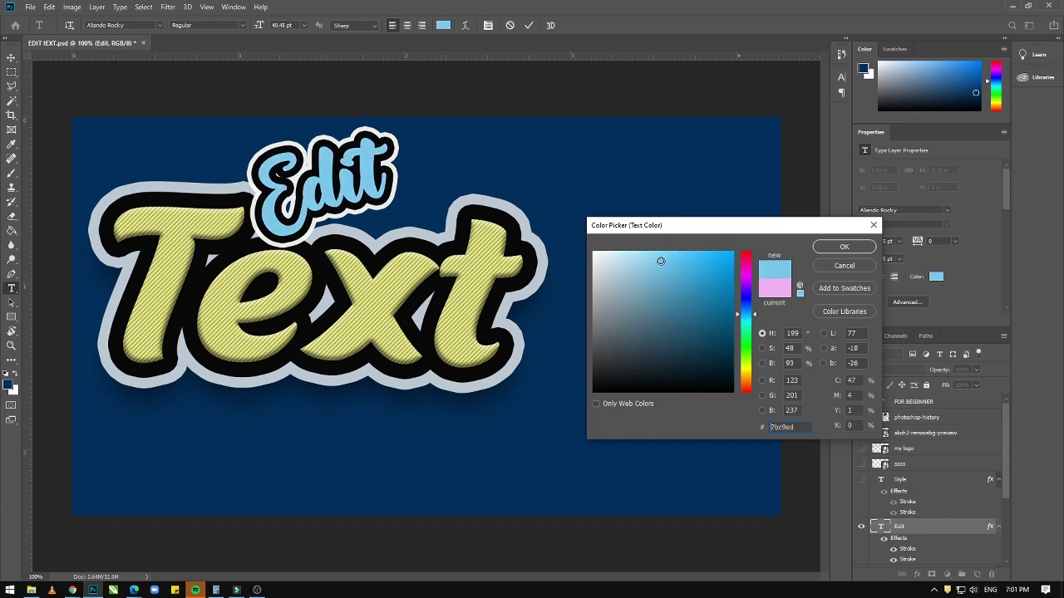
left_click(844, 247)
Step: Duplicate the "Edit" text below the final "t" of "Text" and change the copy's wording to "Style"
left_click(12, 58)
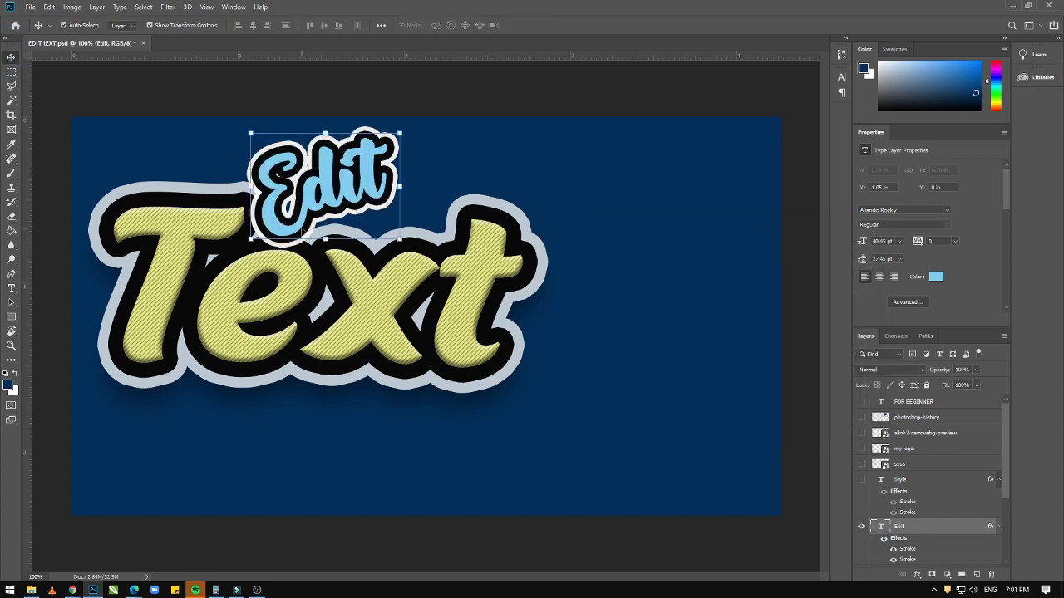
left_click_drag(335, 199, 473, 425)
left_click(12, 288)
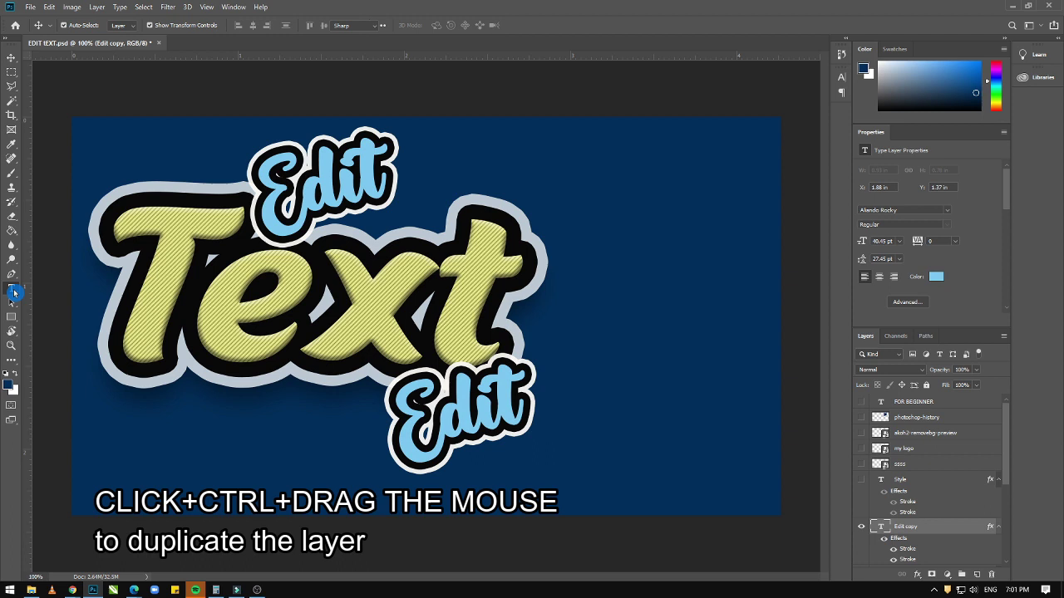
double_click(435, 410)
type("Style")
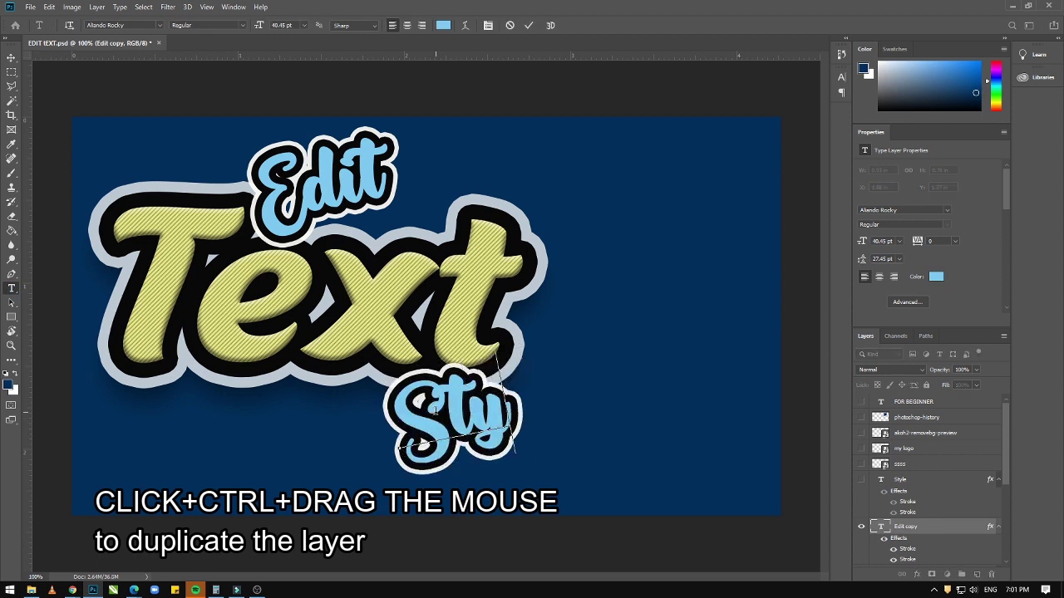
left_click(12, 58)
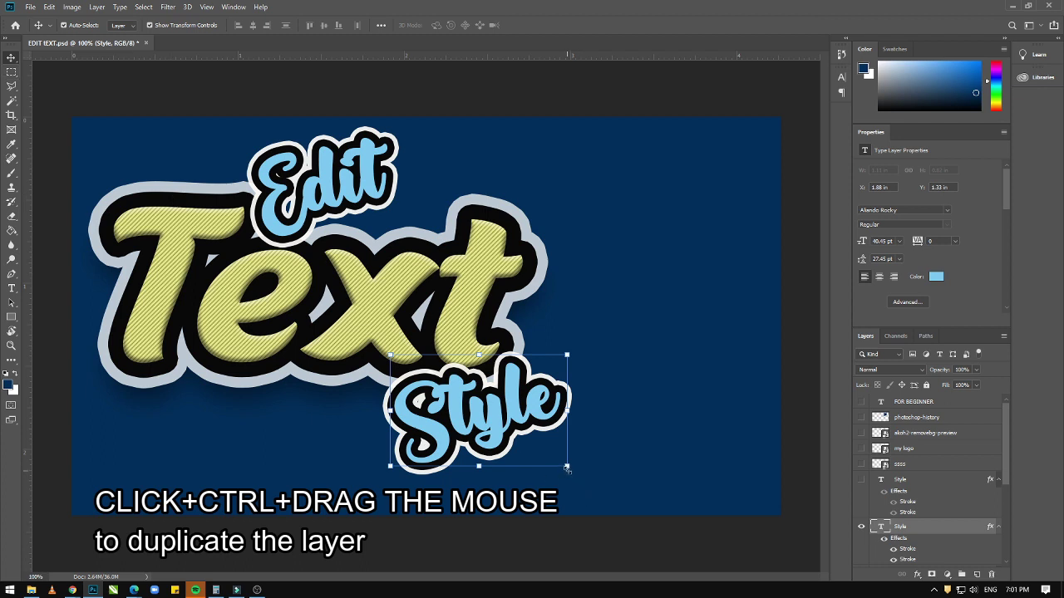
Step: Enlarge "Style" to about 42.3 pt, nudge it slightly to the left, and deselect it
mouse_move(566, 470)
left_mouse_down()
mouse_move(582, 480)
mouse_move(576, 472)
left_mouse_up()
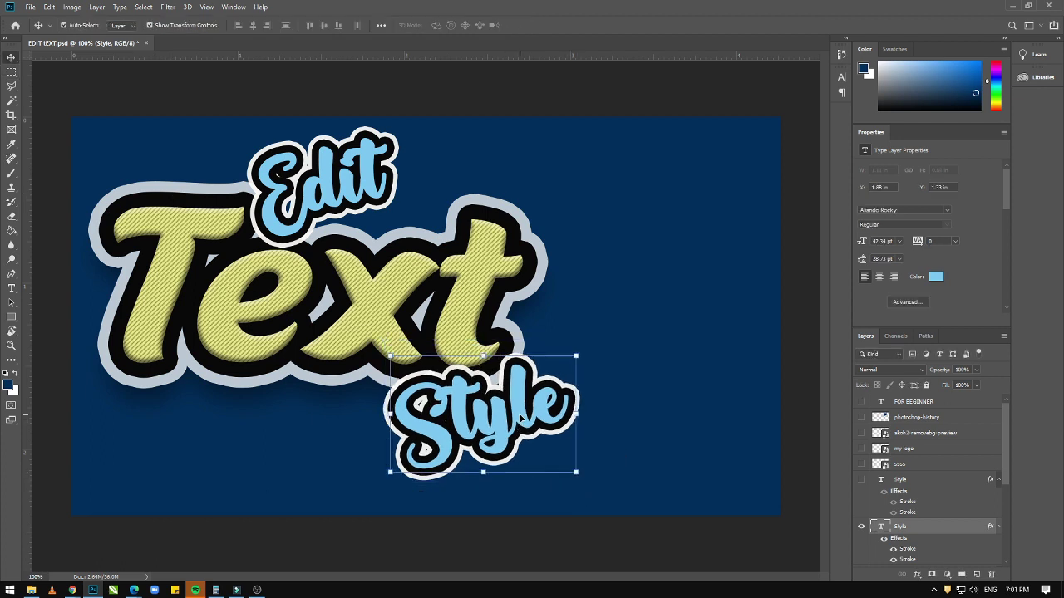
left_click_drag(520, 415, 514, 415)
left_click(602, 539)
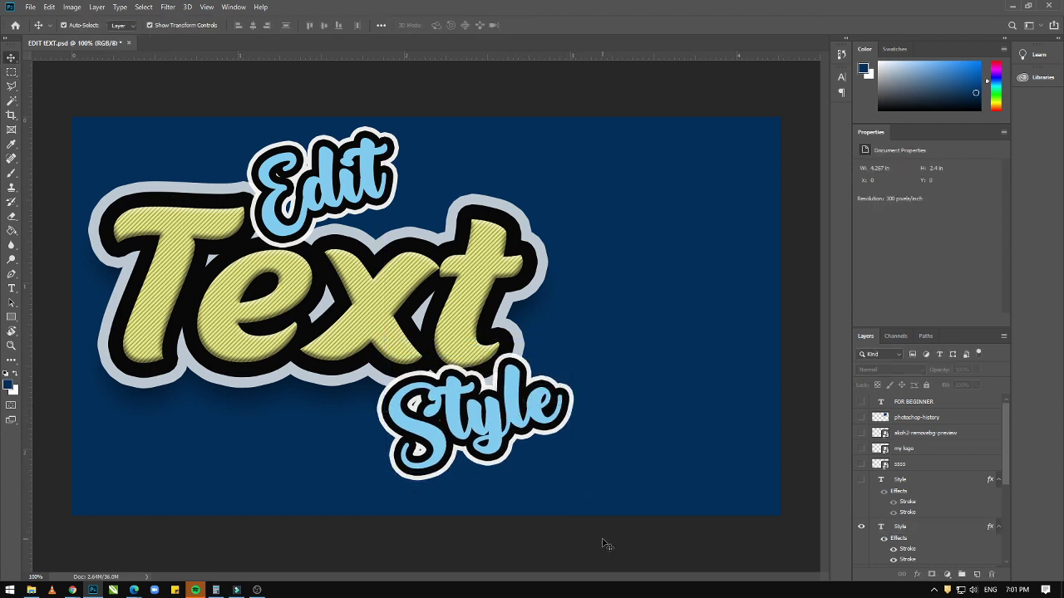